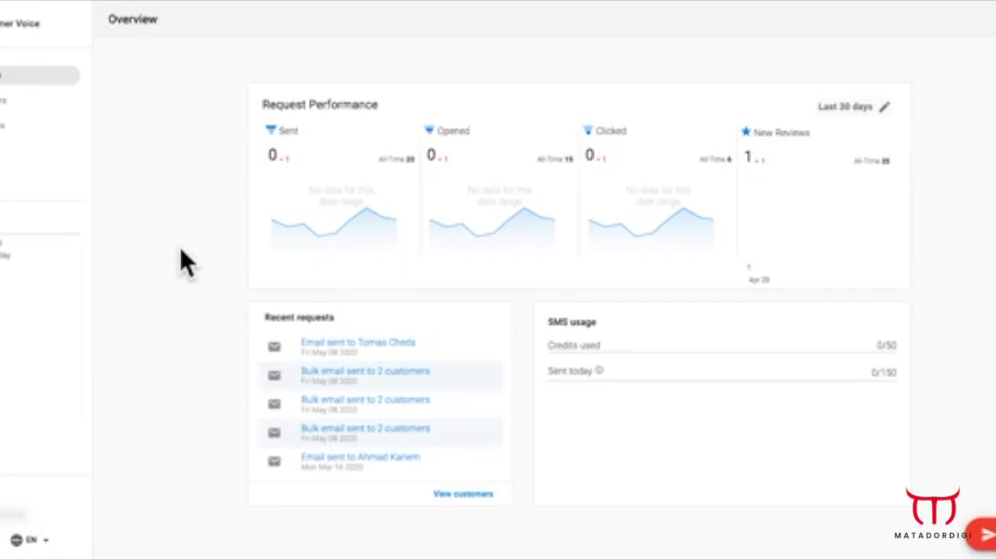
- Open the Customers list and launch the Import Customers dialog
click(2, 116)
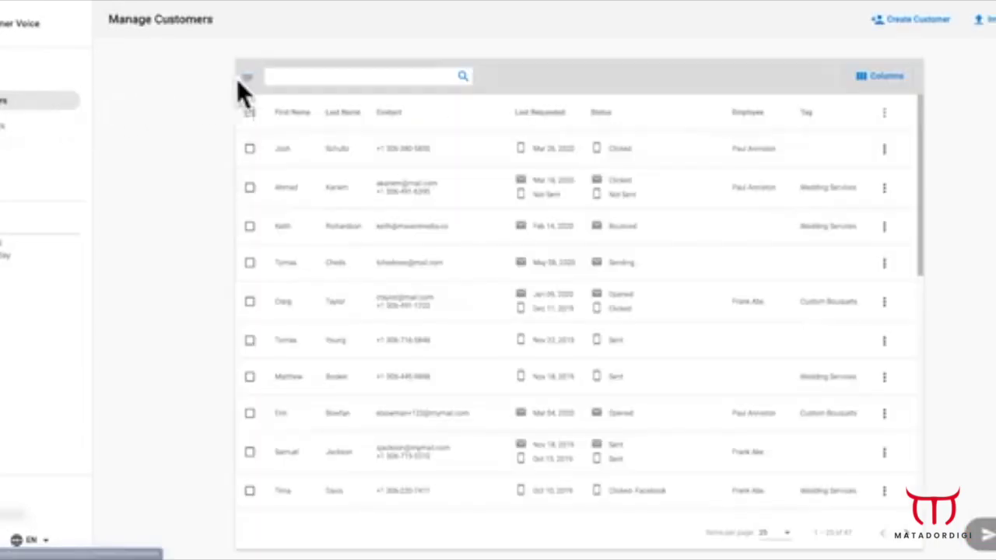
click(249, 78)
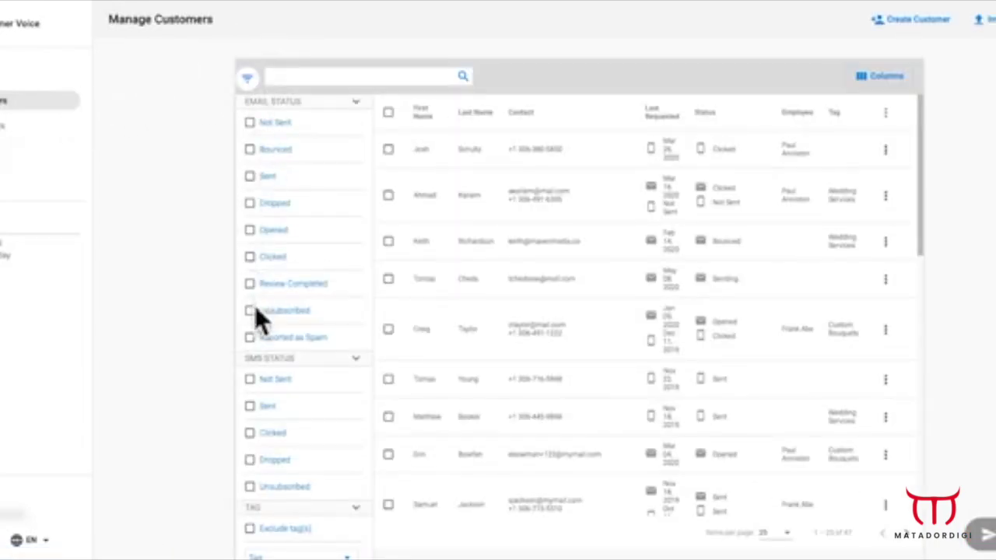
click(247, 84)
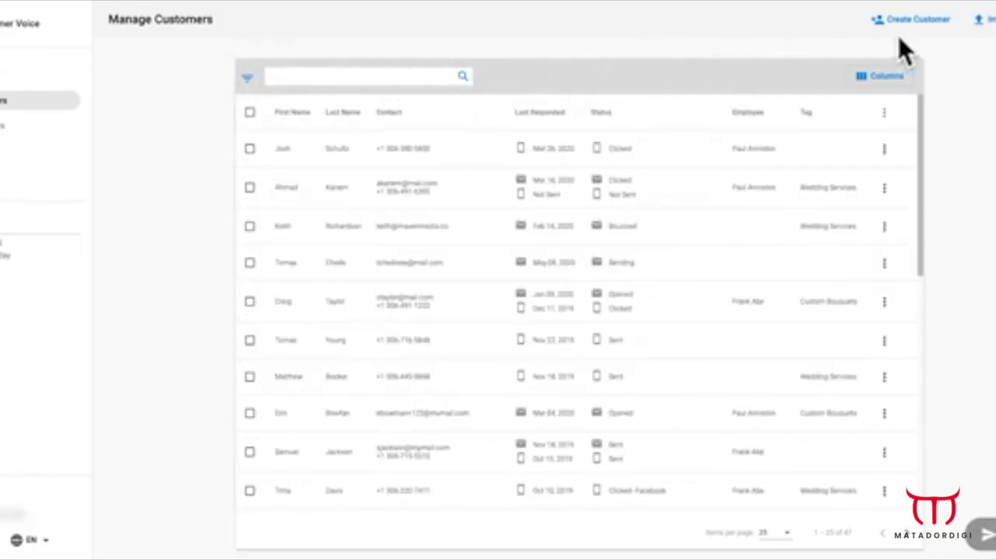
click(985, 19)
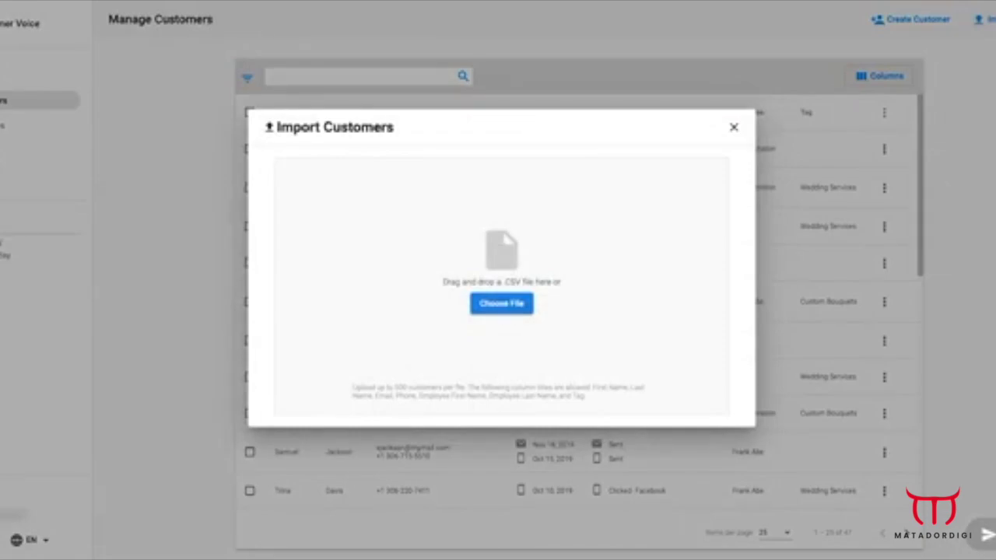
- Add the customer CSV, map its phone column to Phone Number, and upload it
drag(896, 348, 551, 278)
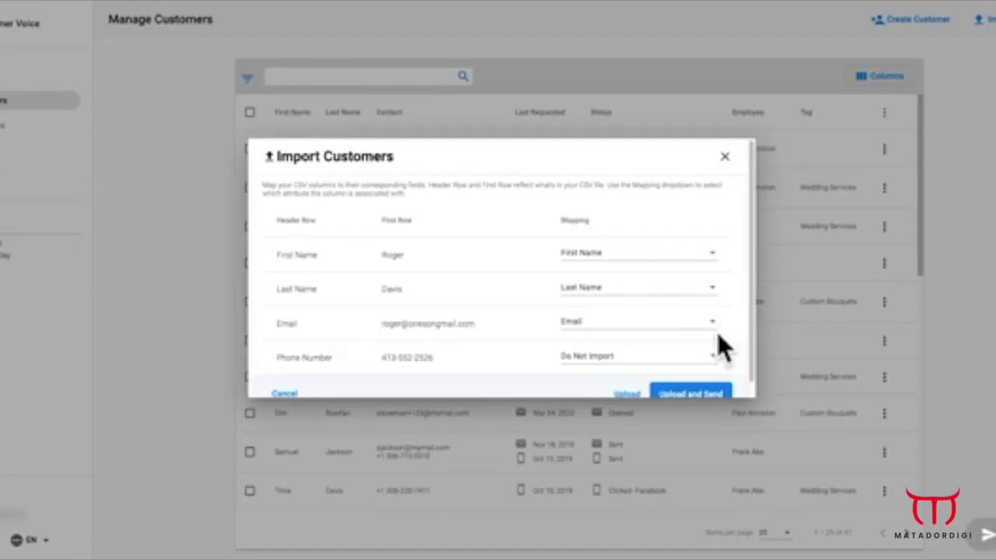
click(716, 356)
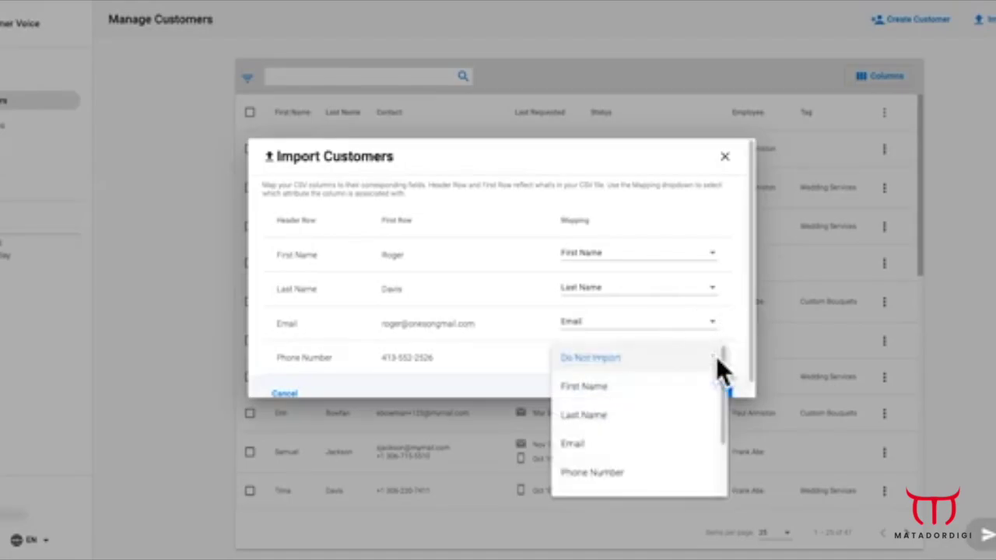
click(703, 473)
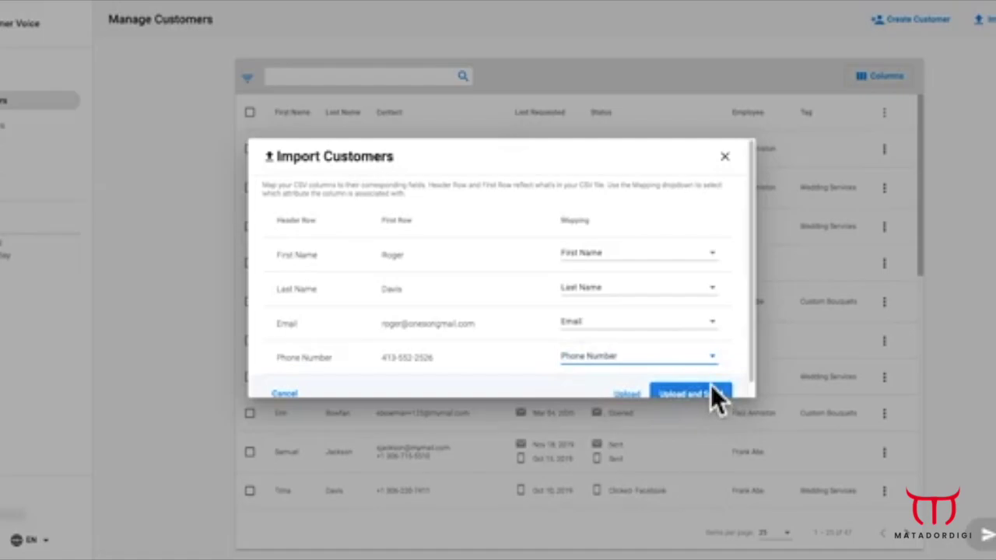
scroll(711, 383, down, 1)
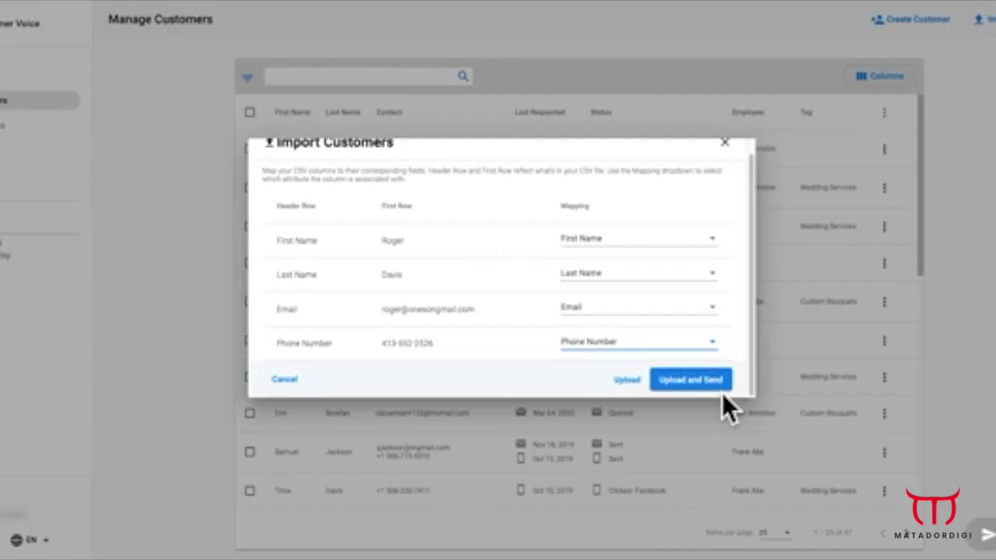
click(641, 389)
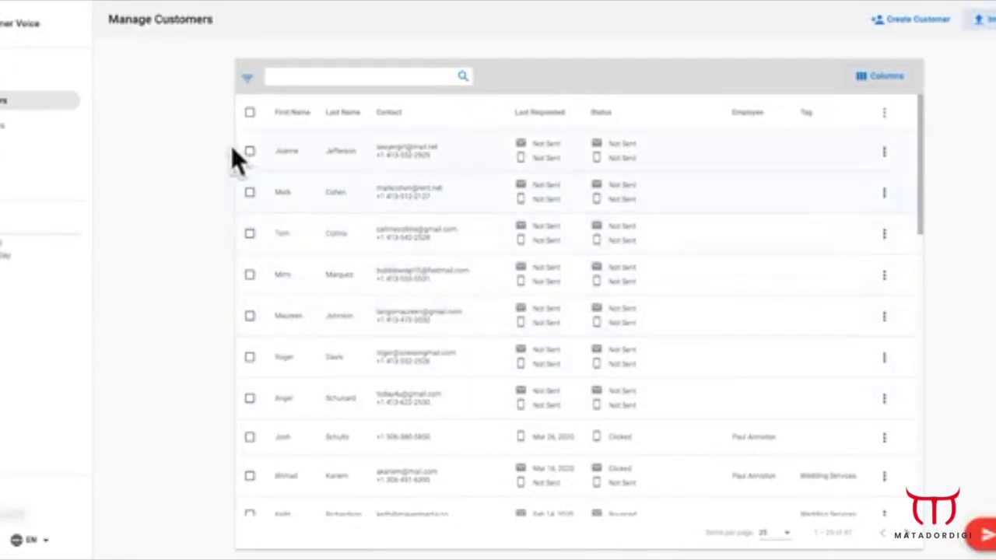
- Filter customers to Email Status Not Sent and tick the first customer
click(248, 80)
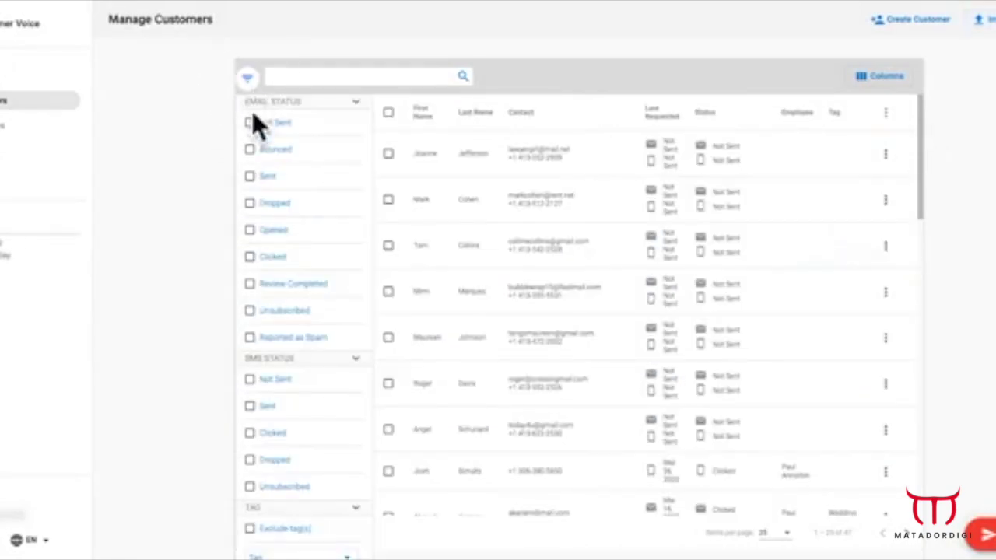
click(251, 123)
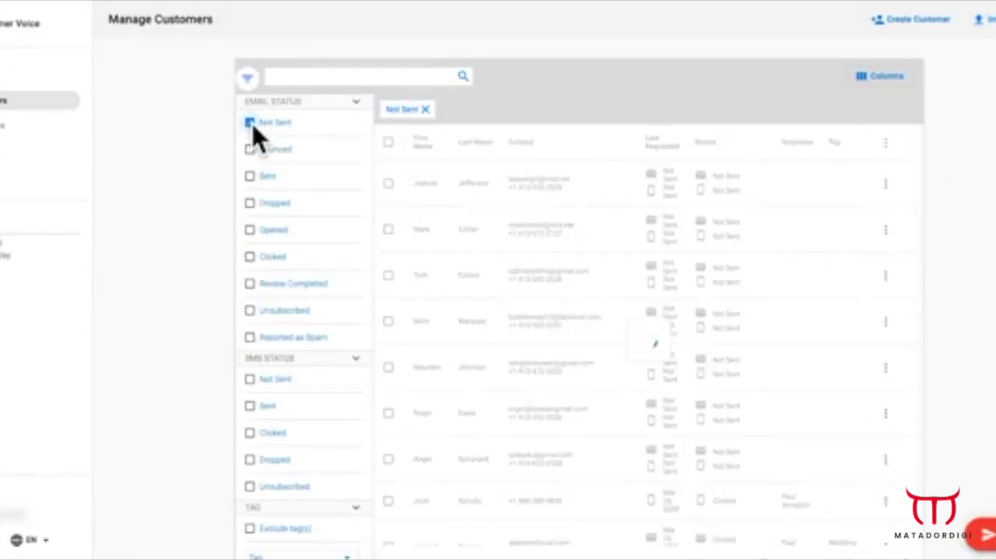
click(249, 81)
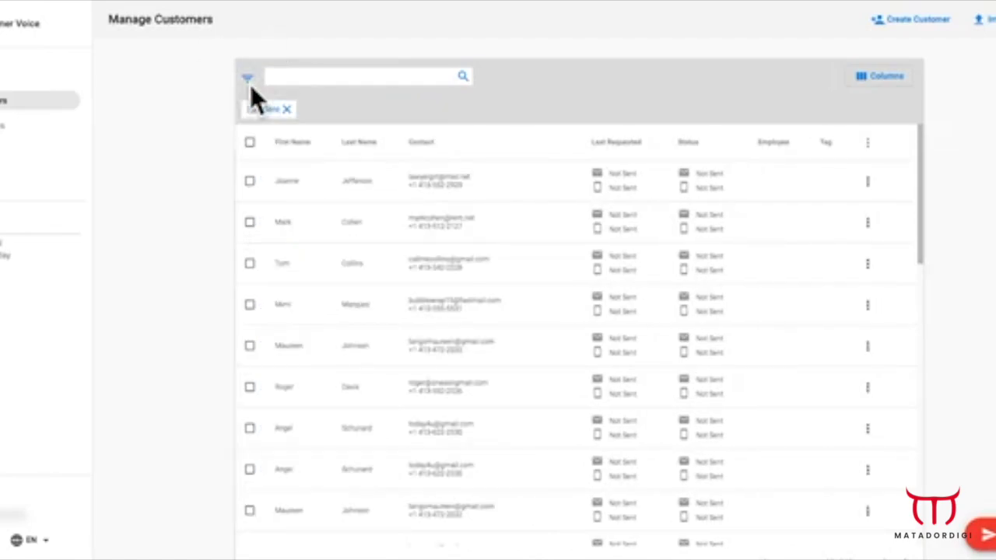
click(250, 181)
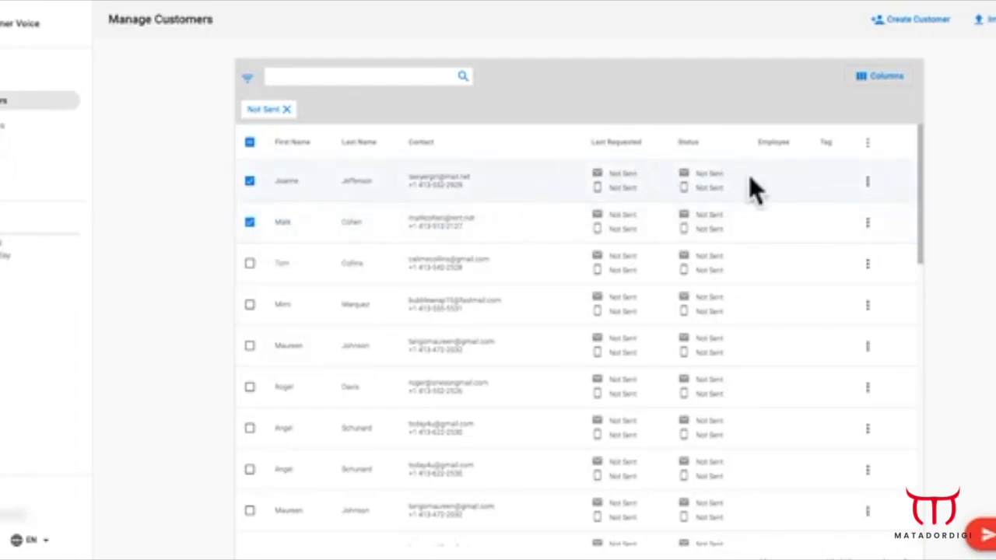
- Send the My Preferred Sites Review Request to the 2 ticked customers
click(868, 145)
click(868, 179)
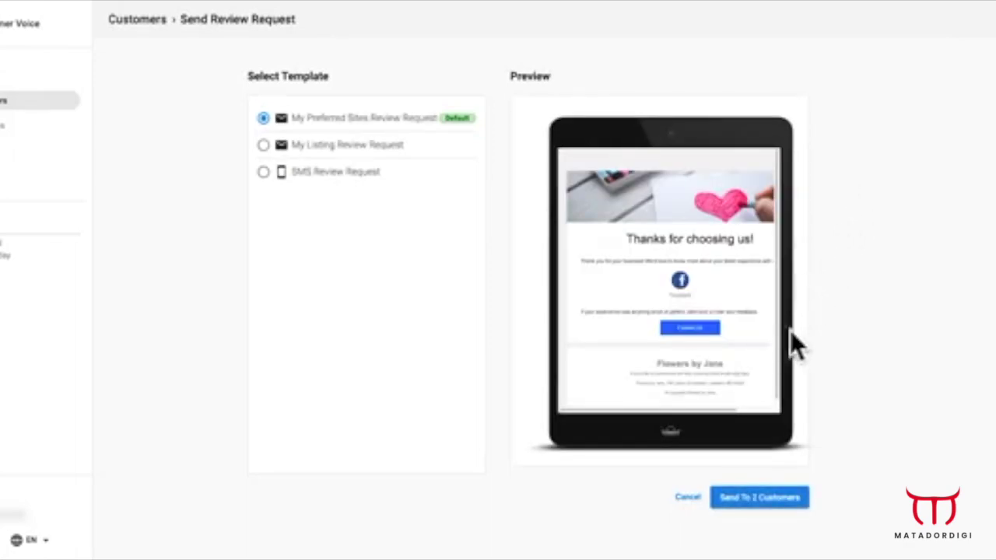
click(749, 502)
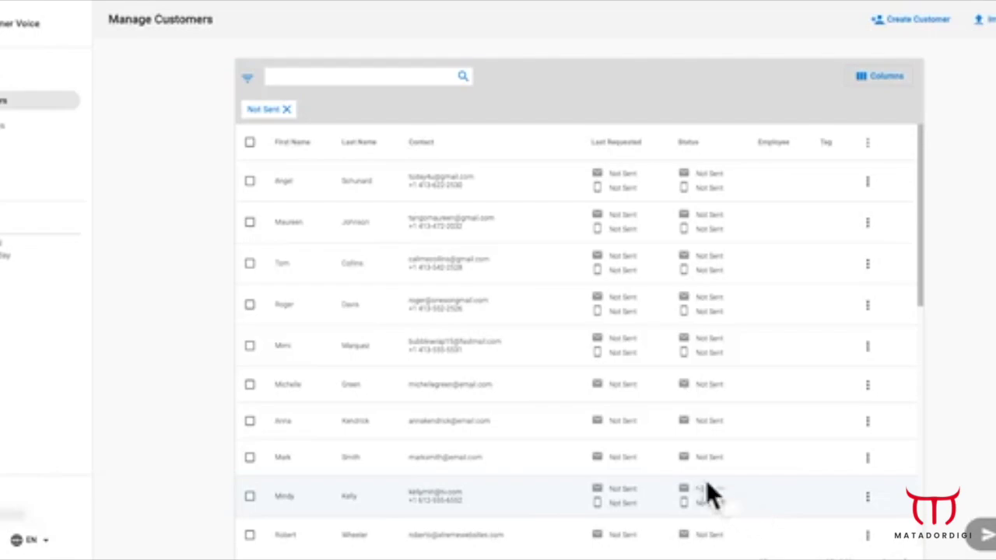
- Open the review widget settings and preview its positive and negative review messages
click(35, 148)
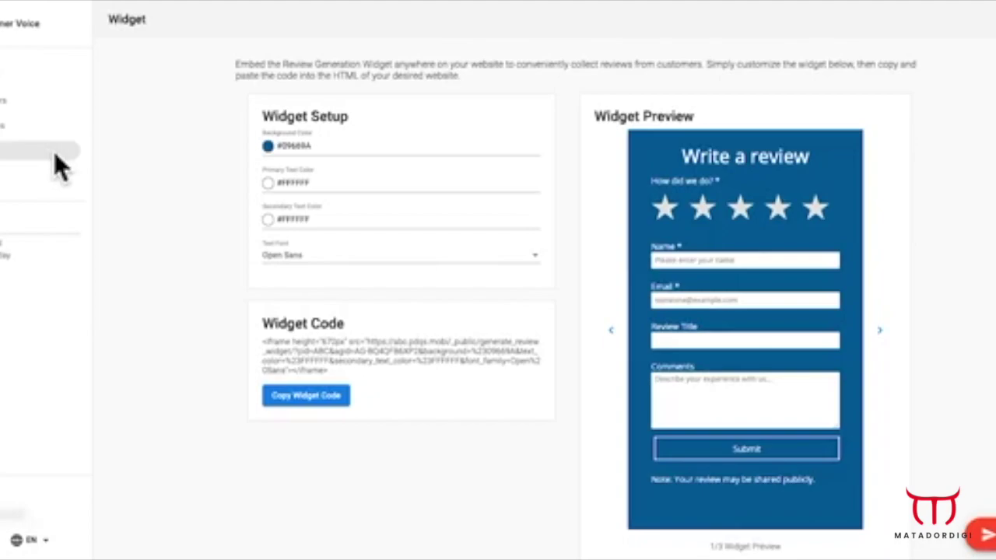
click(885, 333)
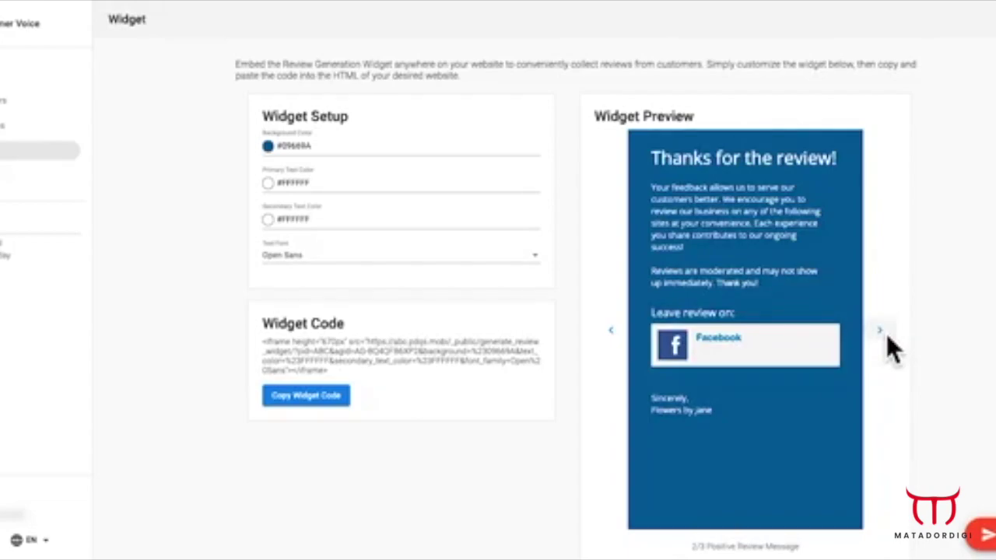
click(886, 334)
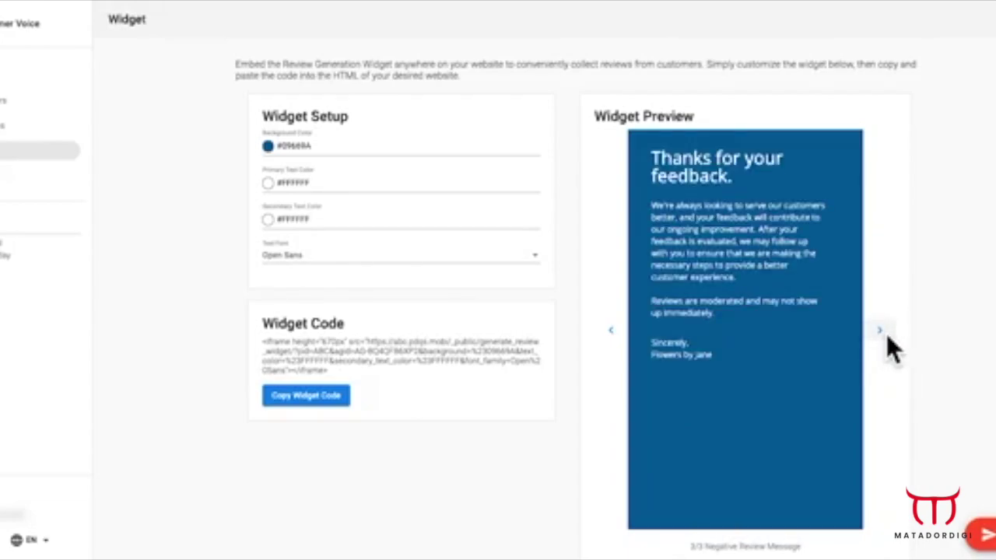
click(887, 334)
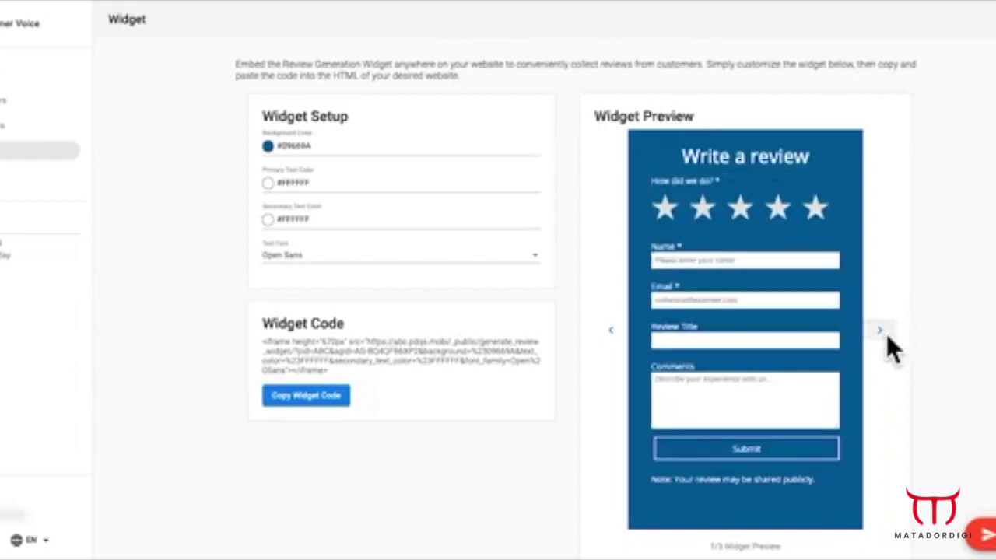
- Set widget background to #05293d and primary text to #e69c17, then copy the embed code
click(311, 155)
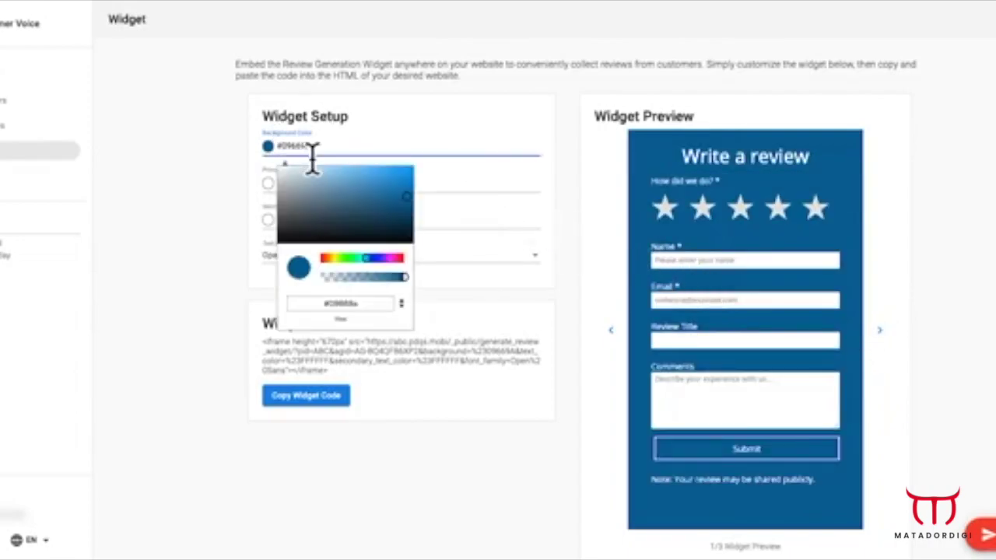
click(409, 230)
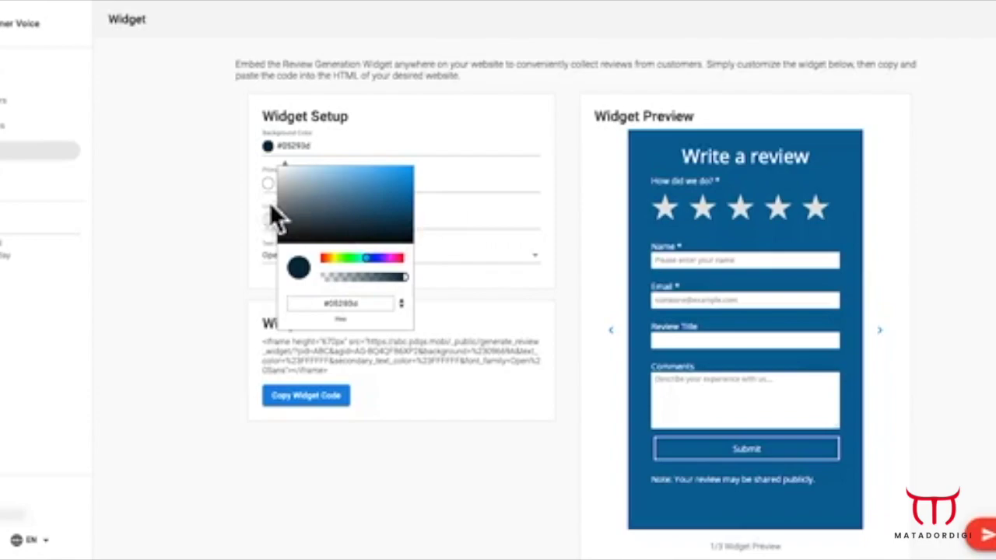
click(241, 207)
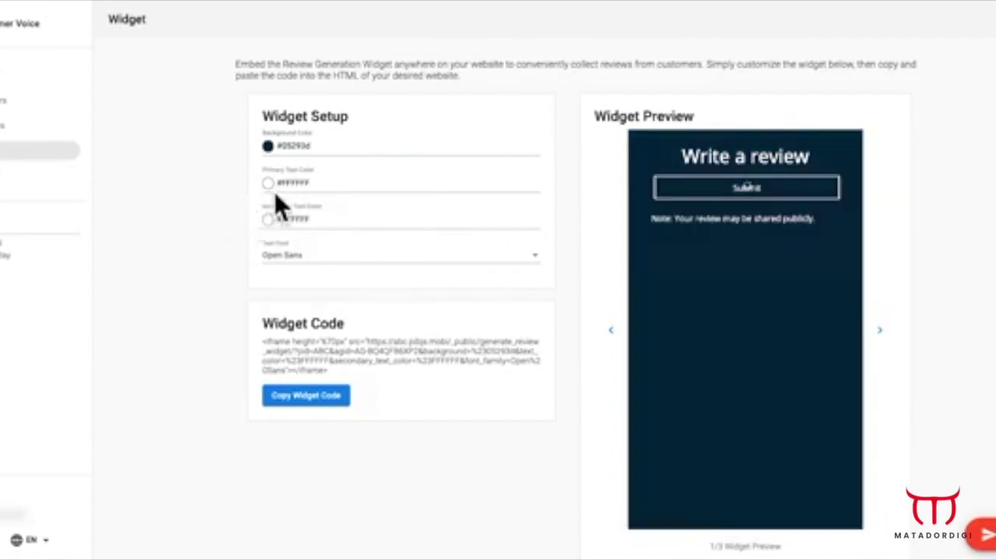
click(285, 187)
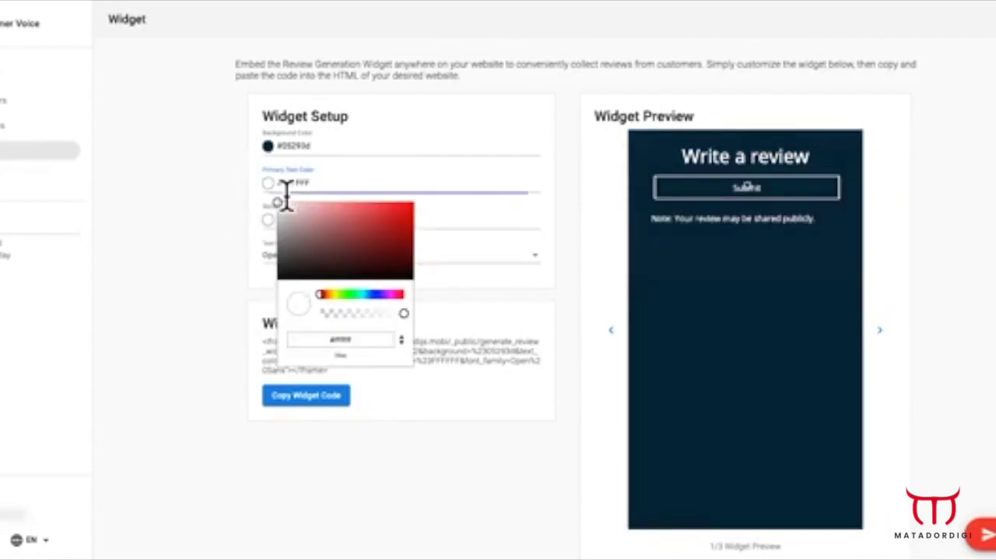
click(335, 294)
click(401, 212)
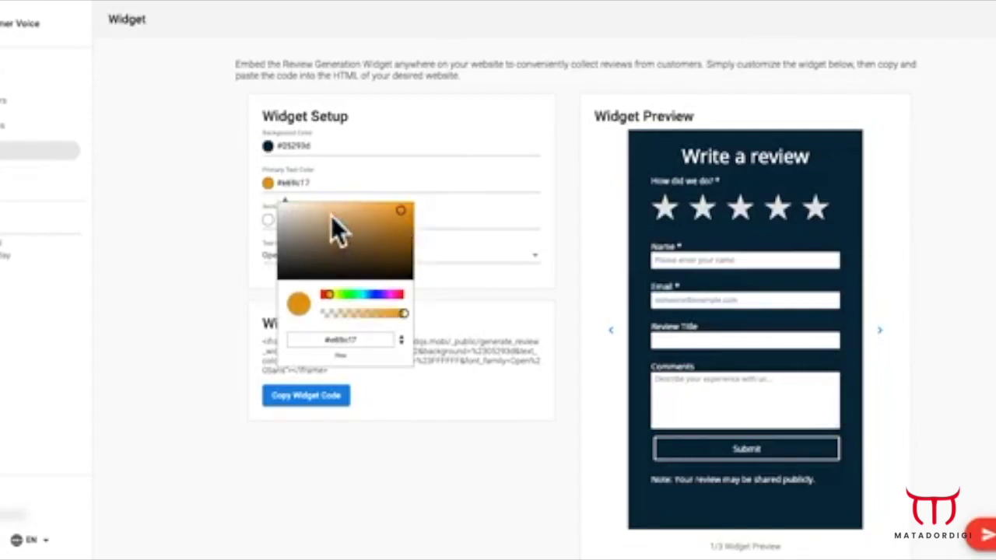
click(237, 211)
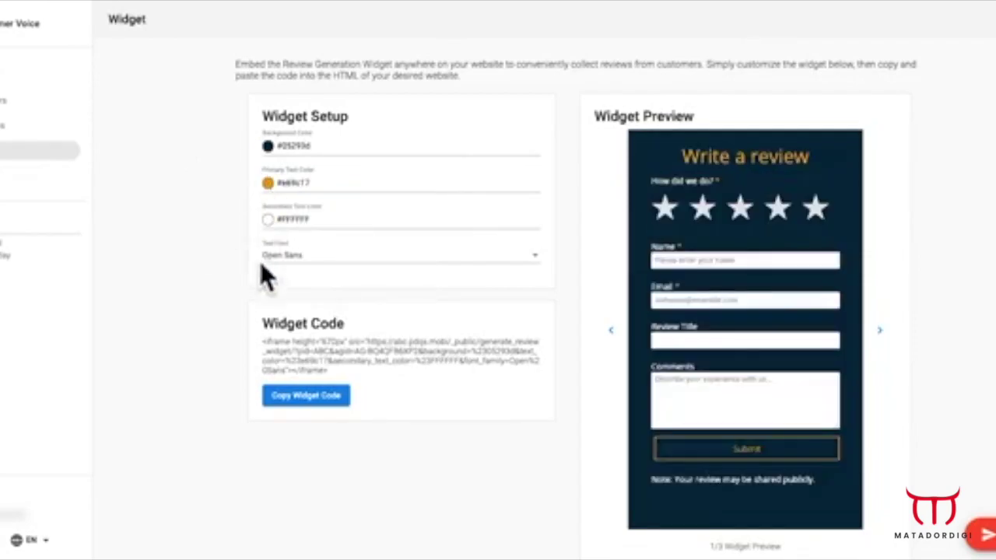
click(312, 400)
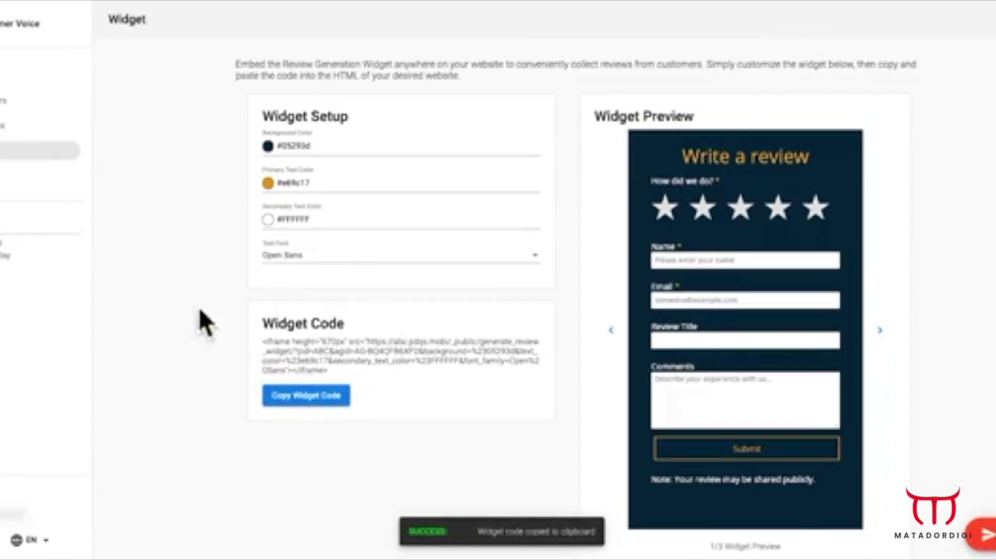
click(45, 192)
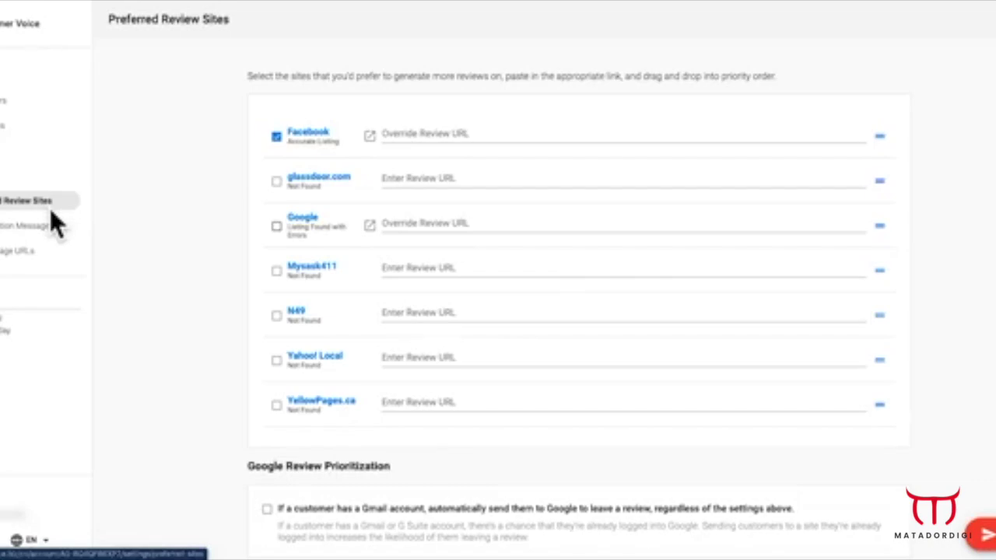
- Enable Google with a pasted override review URL and move it above Facebook
click(278, 227)
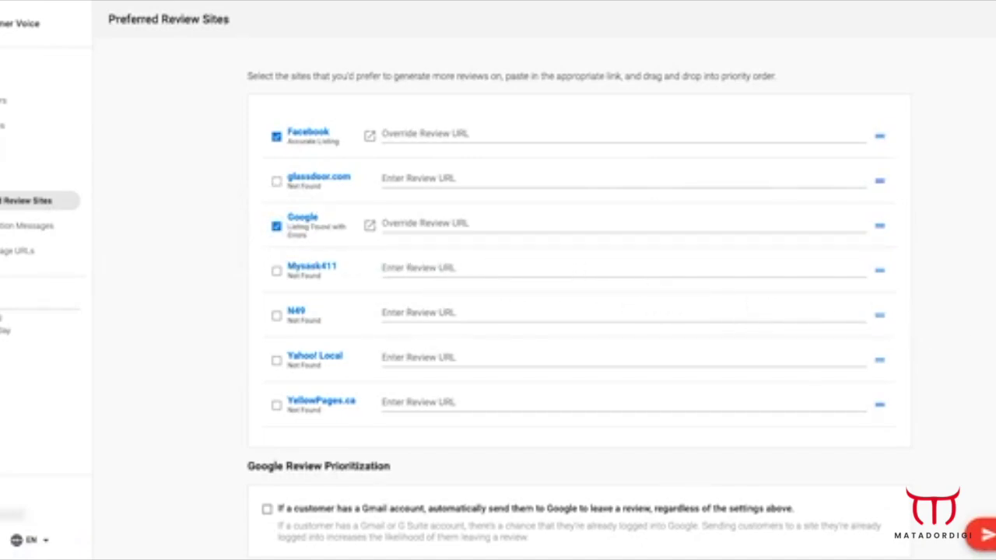
click(510, 228)
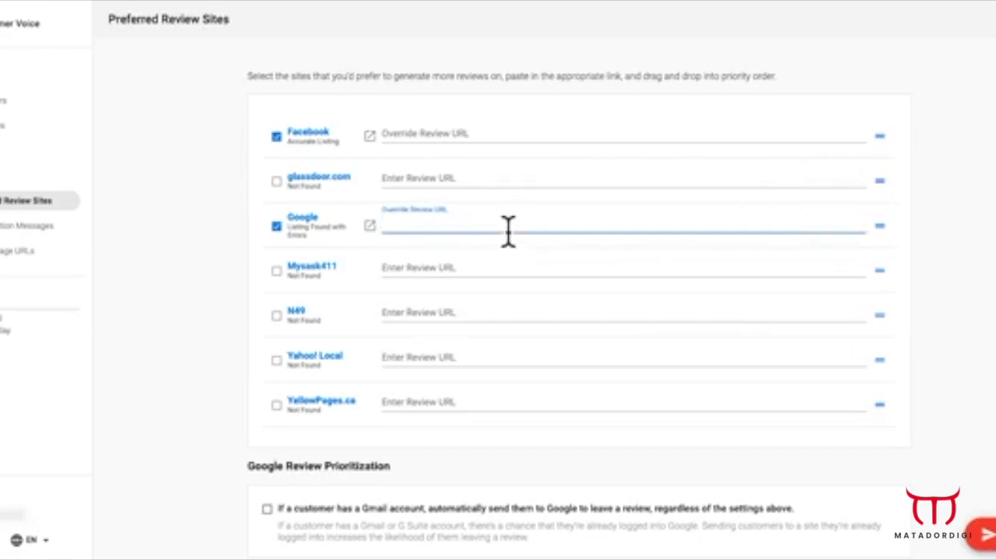
key(ctrl+v)
click(883, 228)
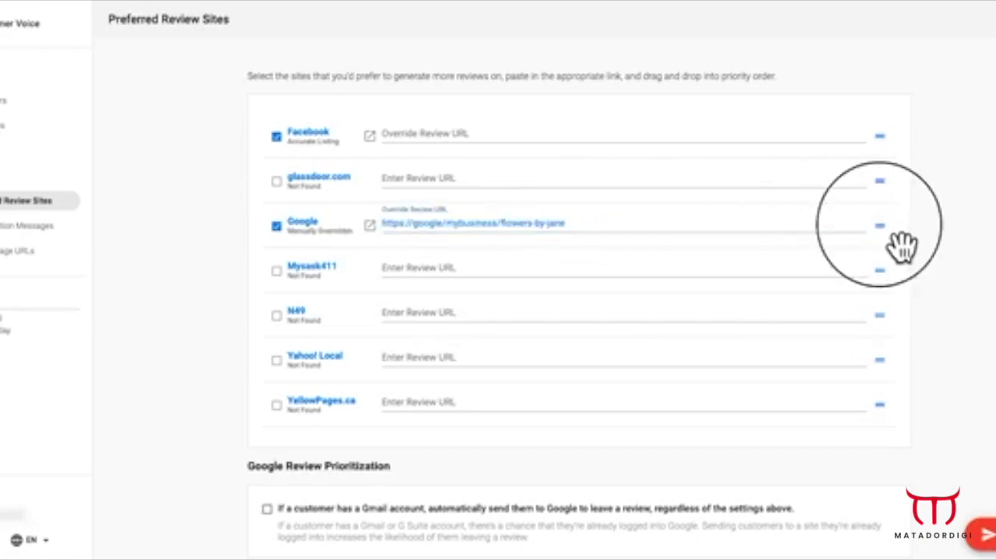
drag(903, 247, 900, 155)
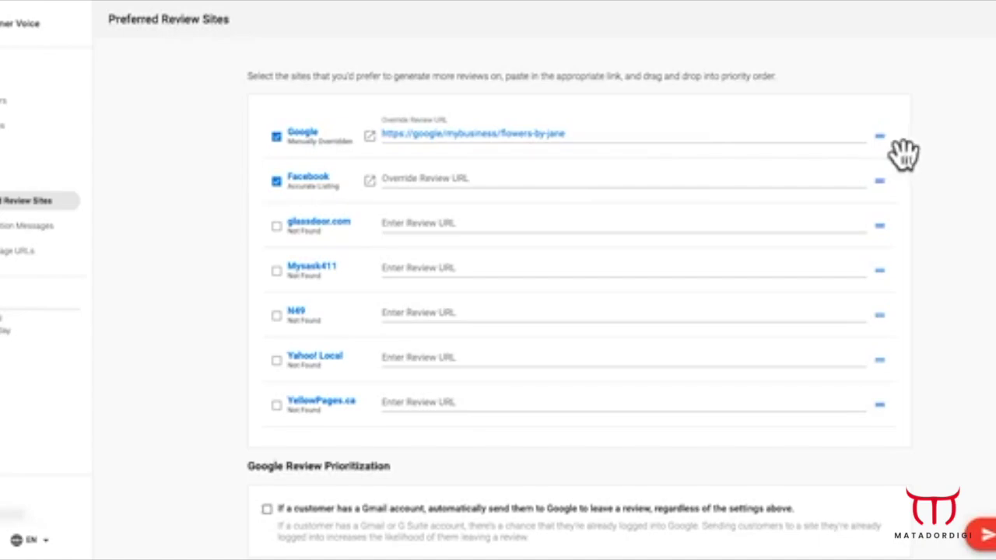
scroll(895, 160, down, 2)
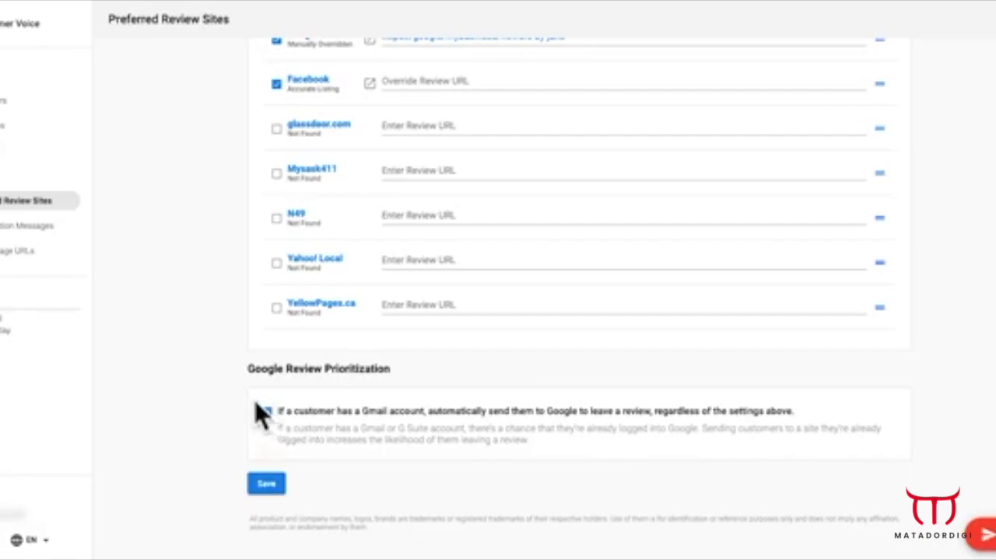
click(61, 229)
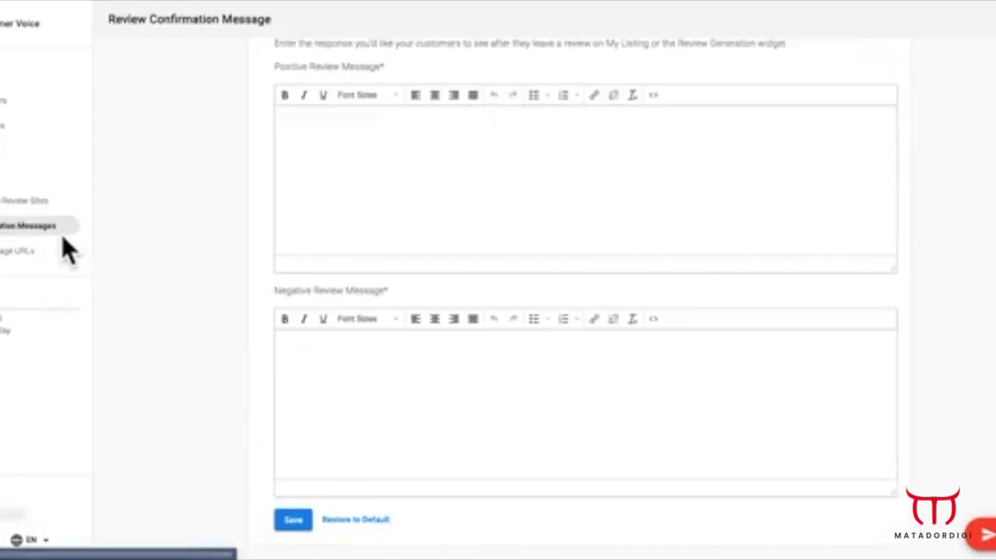
- Extend the positive message with 'in the flower business!' and replace 'Thank you!' with 'Cheers!'
click(640, 139)
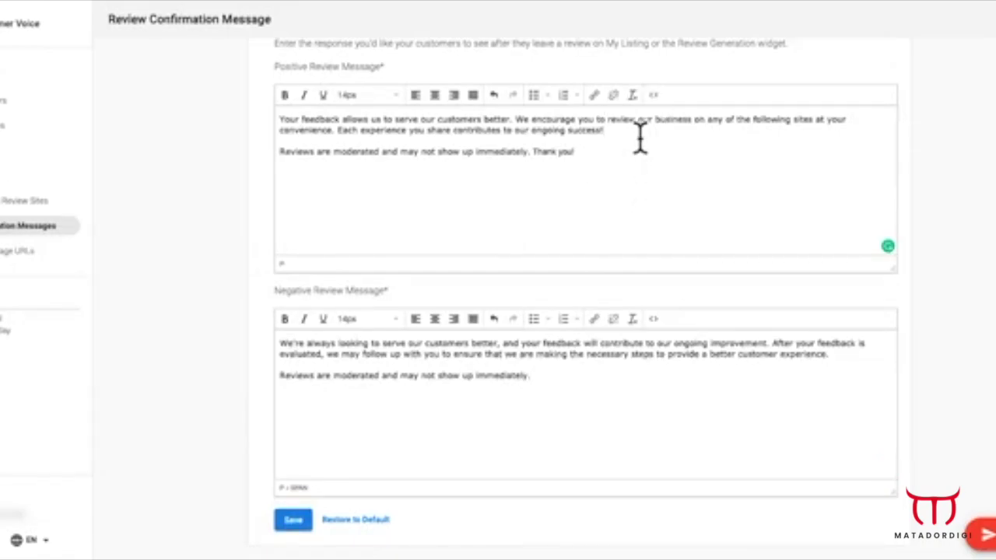
text(in the fut)
text(er business!)
drag(575, 156, 534, 161)
text(Cheers)
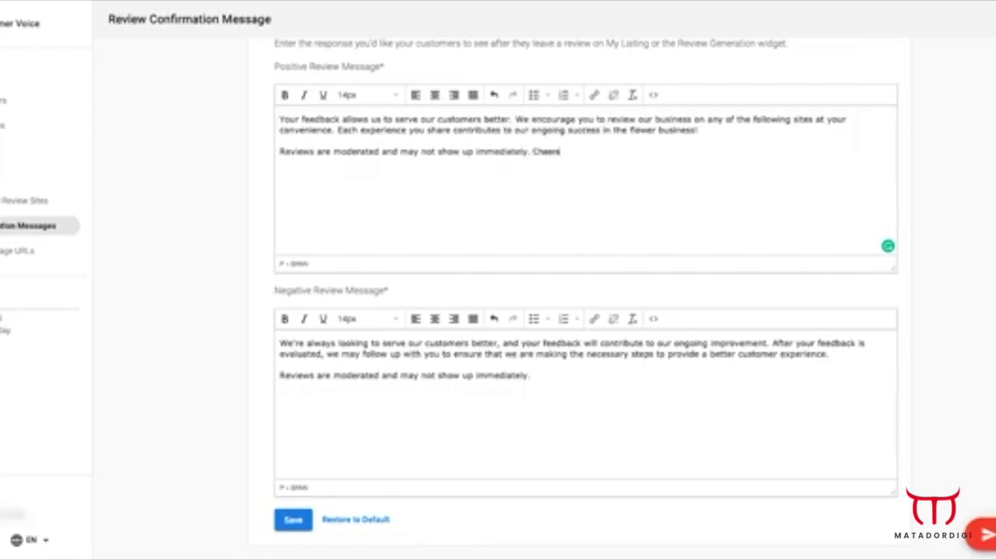
text(!)
click(29, 130)
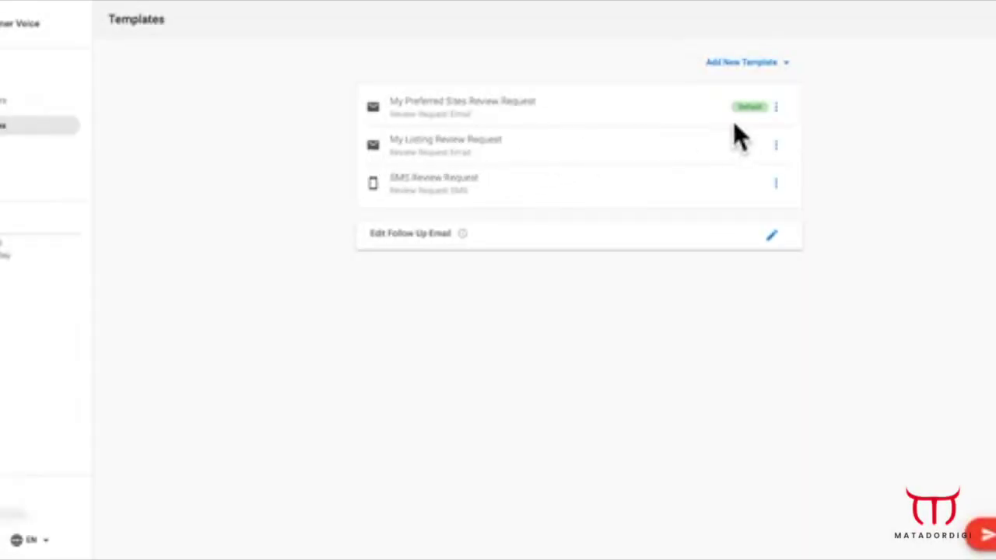
click(776, 110)
- Edit the My Preferred Sites template and change the email subject to 'Thanks for choosing us'
click(788, 134)
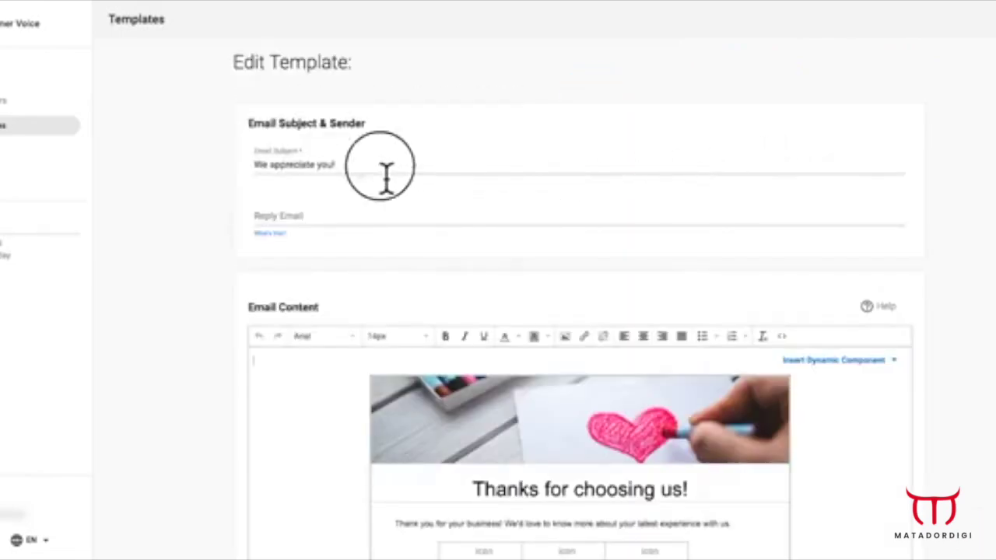
drag(384, 173, 256, 179)
text(d)
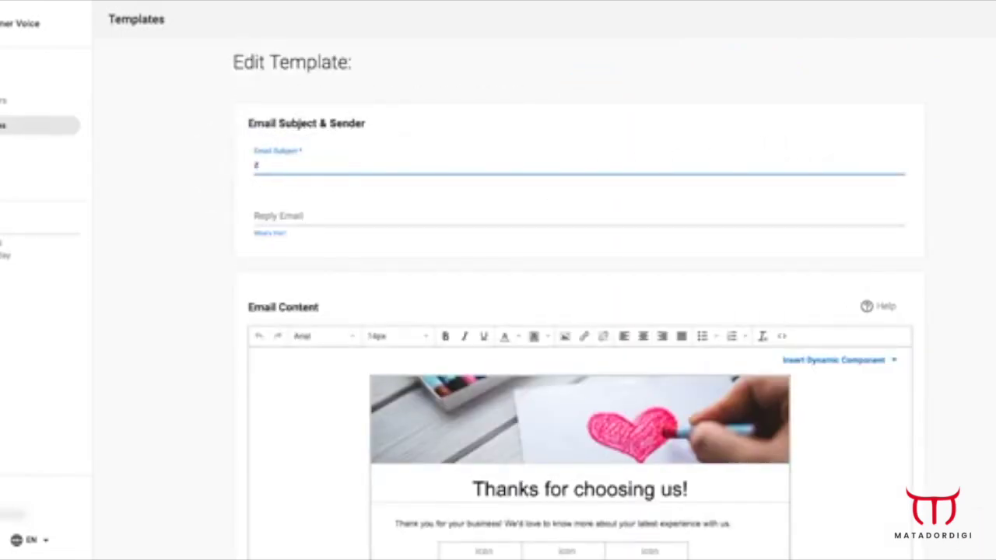
text(Th)
key(BackSpace)
key(BackSpace)
key(BackSpace)
text(Thanks for choosing us!)
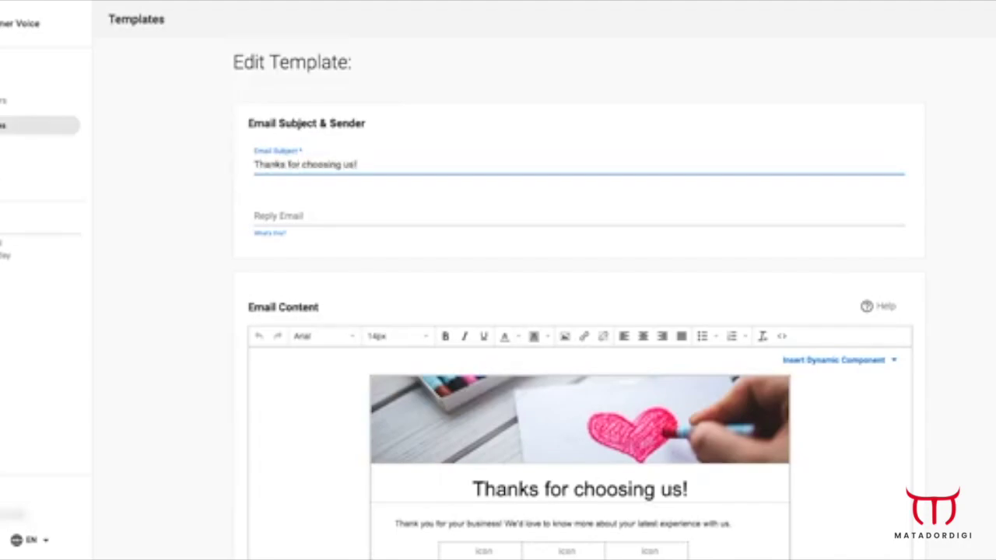
scroll(291, 205, down, 3)
- Replace the email's header image with the default sparkler photo
click(534, 236)
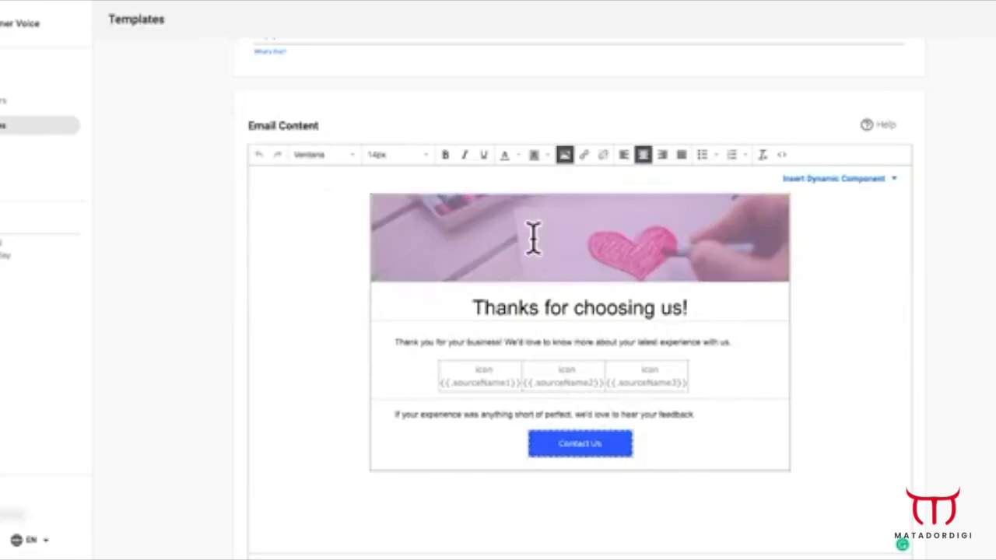
click(875, 185)
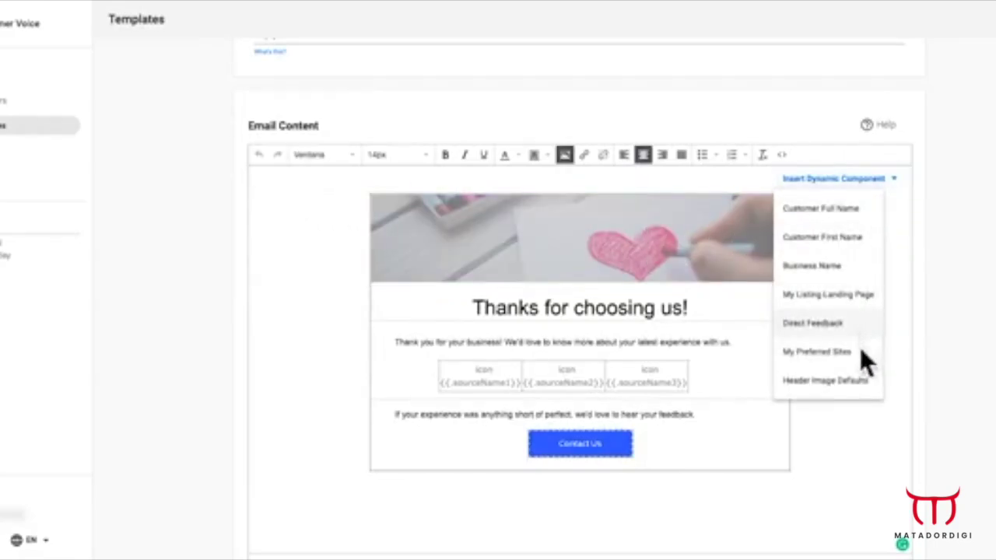
click(854, 382)
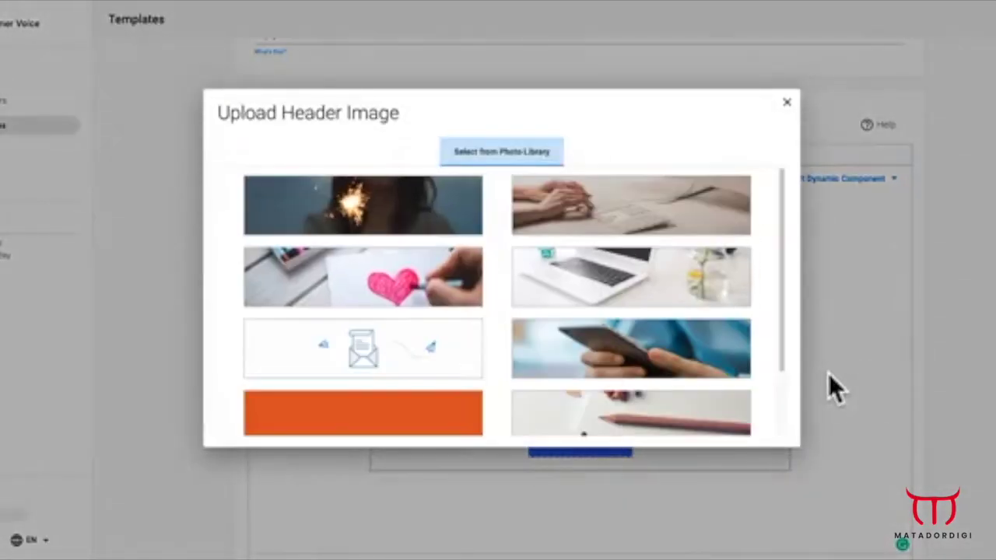
click(462, 229)
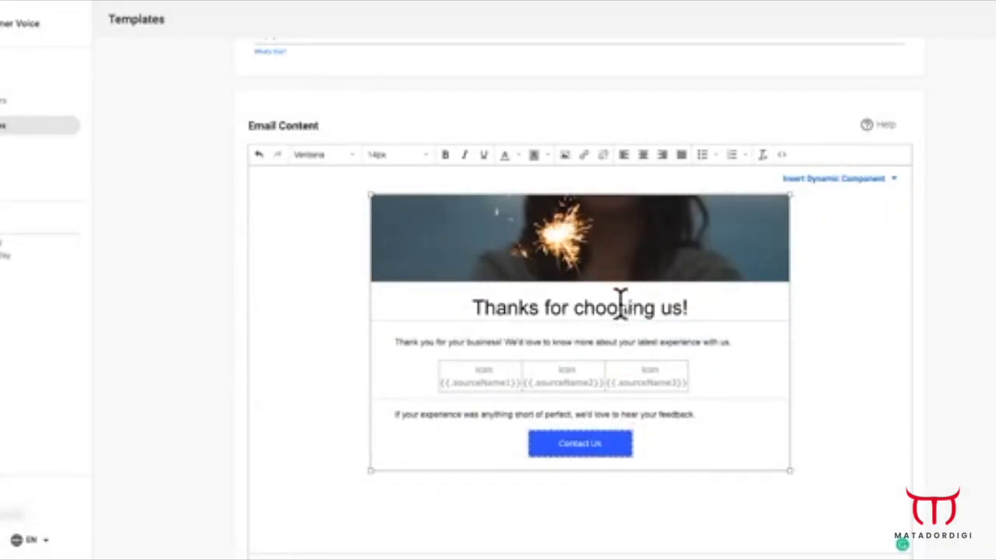
- Change the email heading to 'Thanks for loving us!'
click(700, 317)
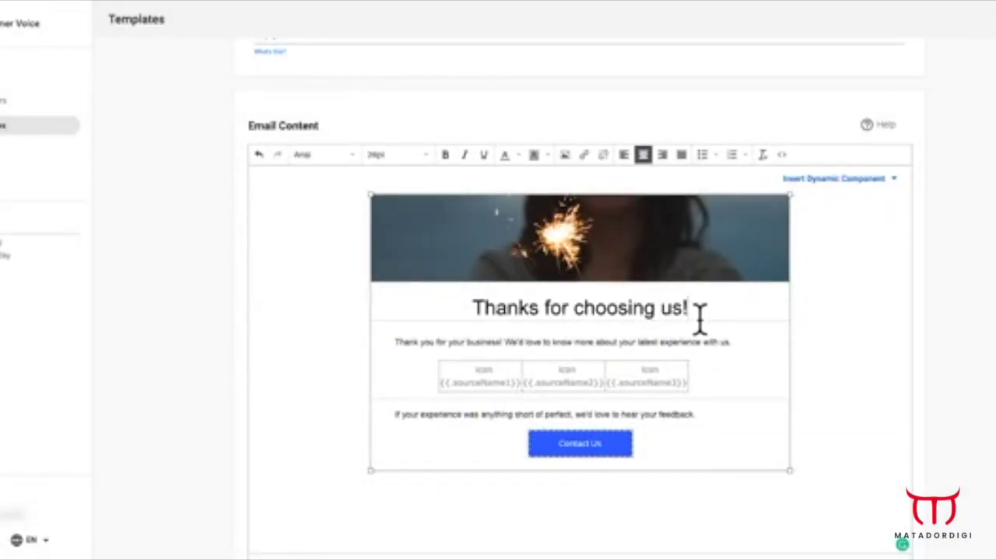
drag(658, 317, 593, 320)
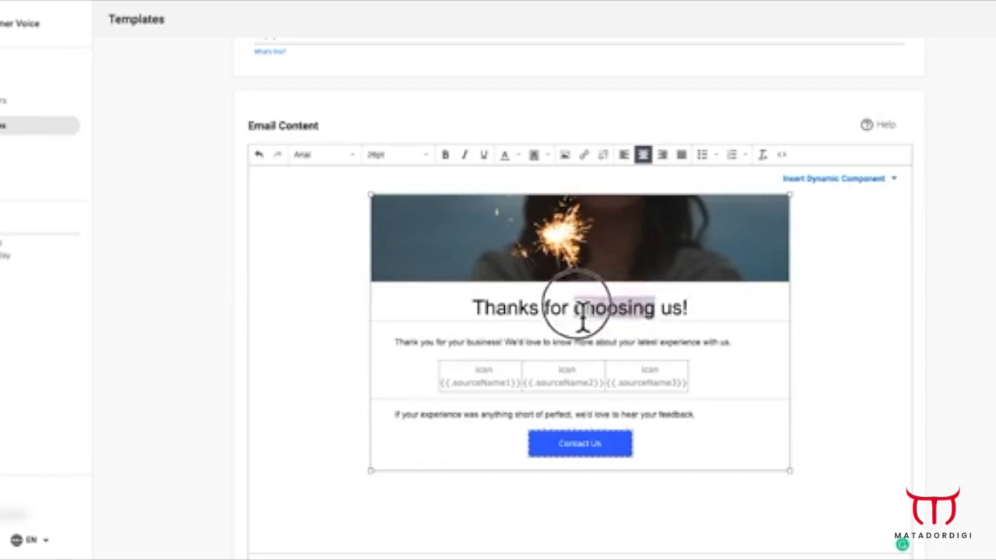
double_click(643, 303)
text(loving)
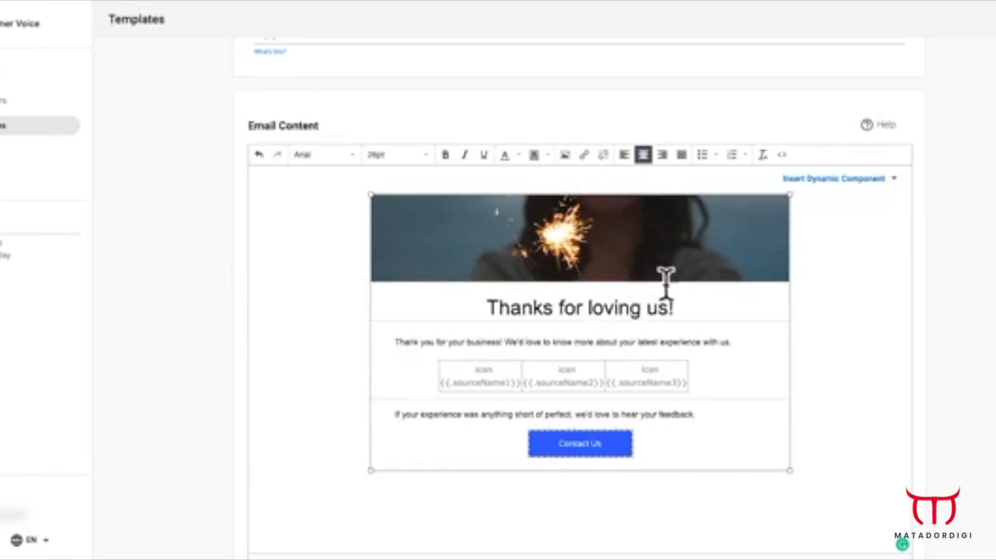
triple_click(628, 445)
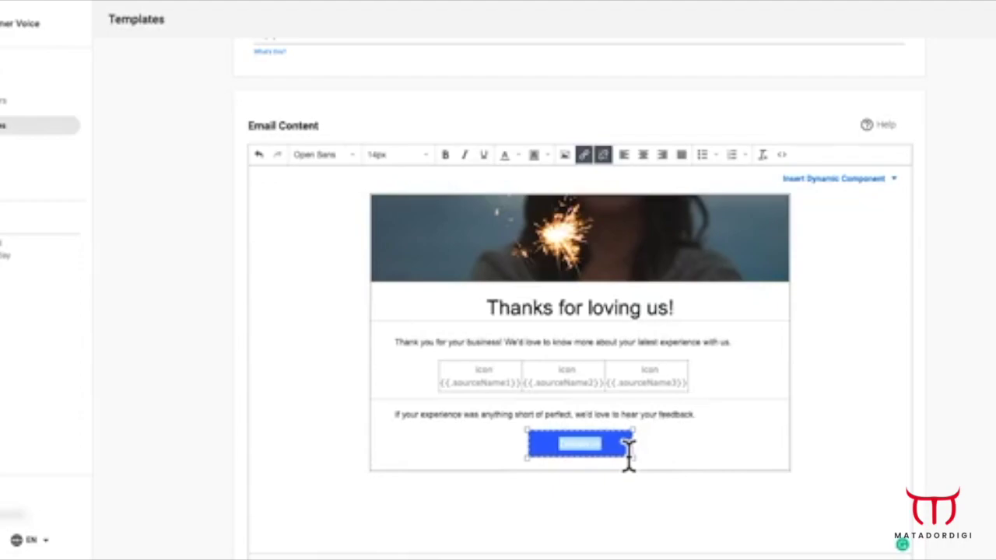
- Preview the finished email, then close the preview
scroll(628, 452, down, 3)
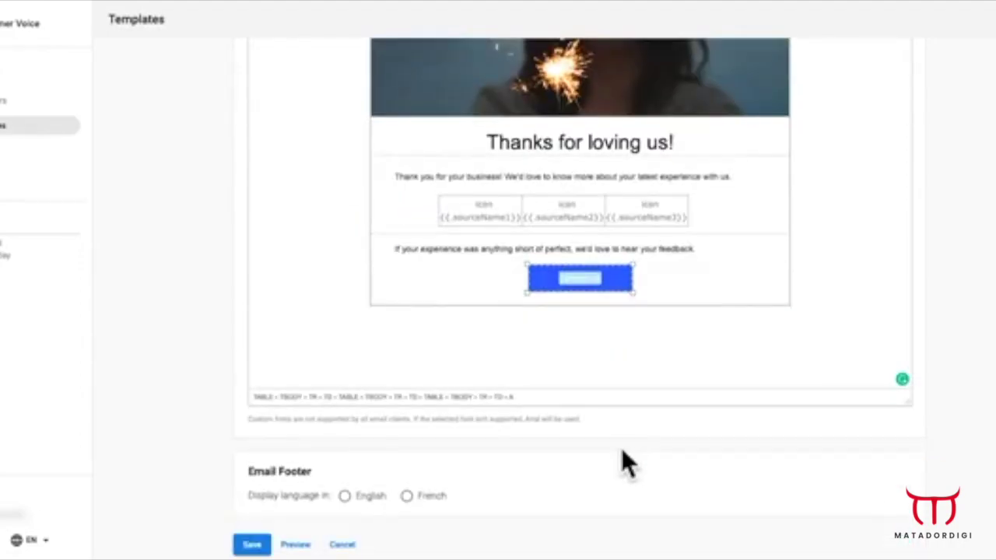
click(300, 546)
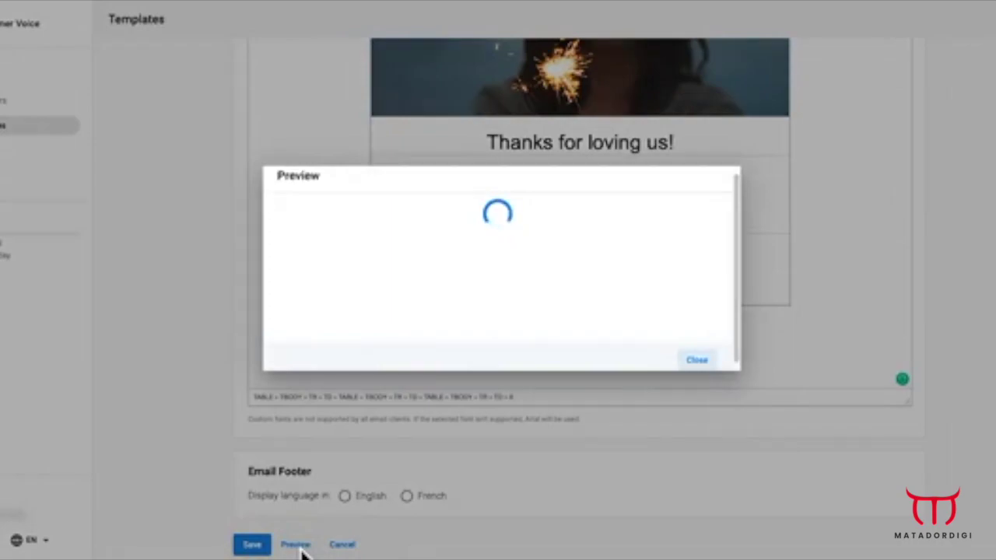
scroll(554, 381, down, 2)
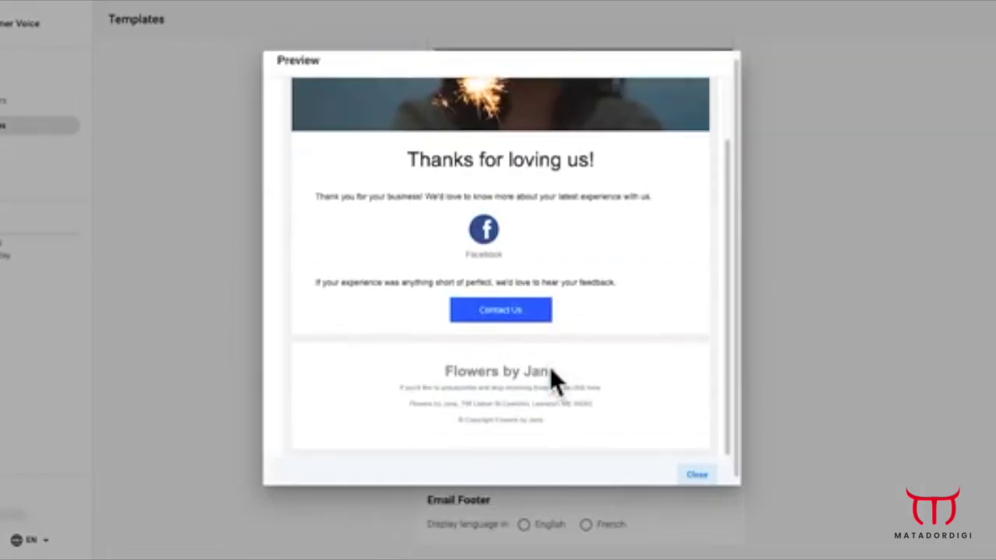
click(705, 476)
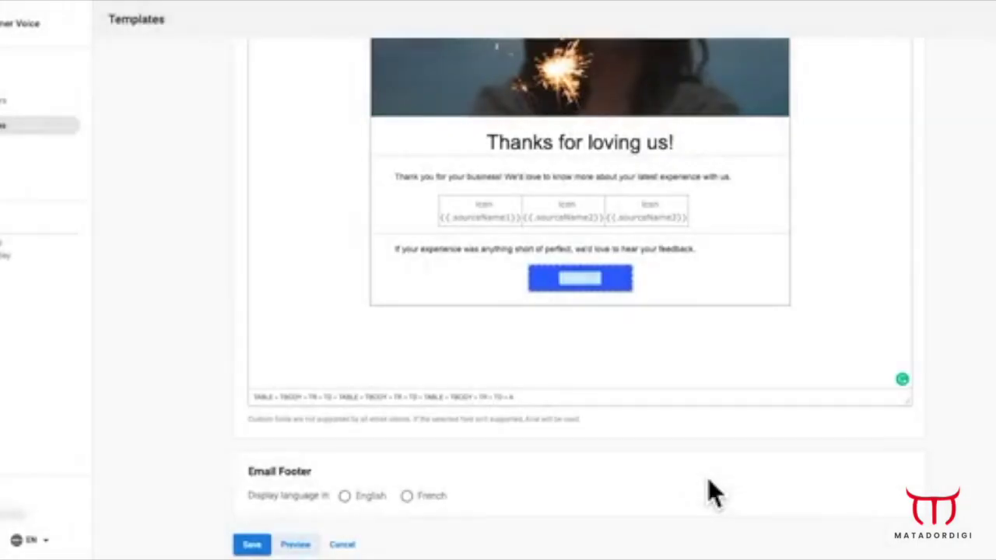
- Create an SMS template 'My new template' from Preferred Review Sites defaults and save it
click(74, 129)
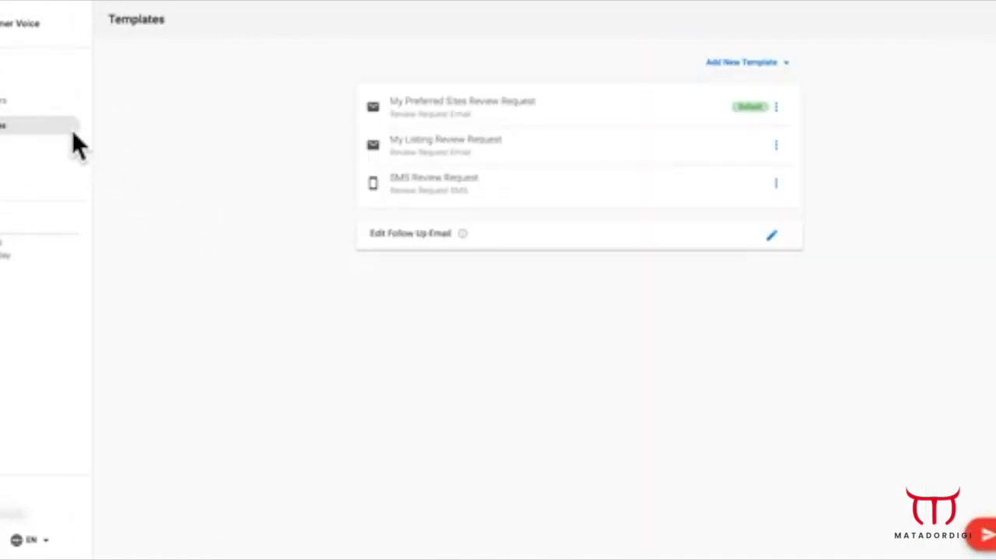
click(780, 68)
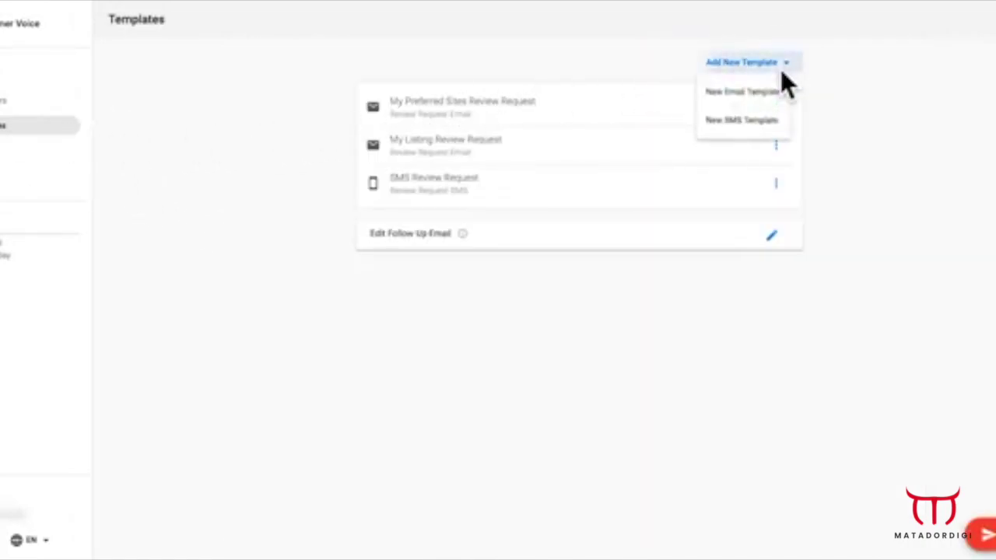
click(779, 129)
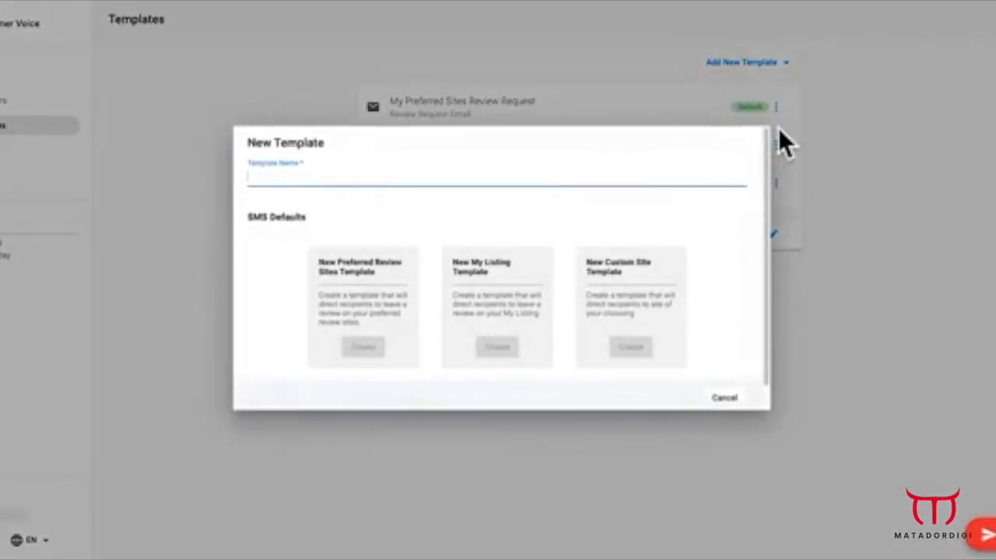
text(My new tem)
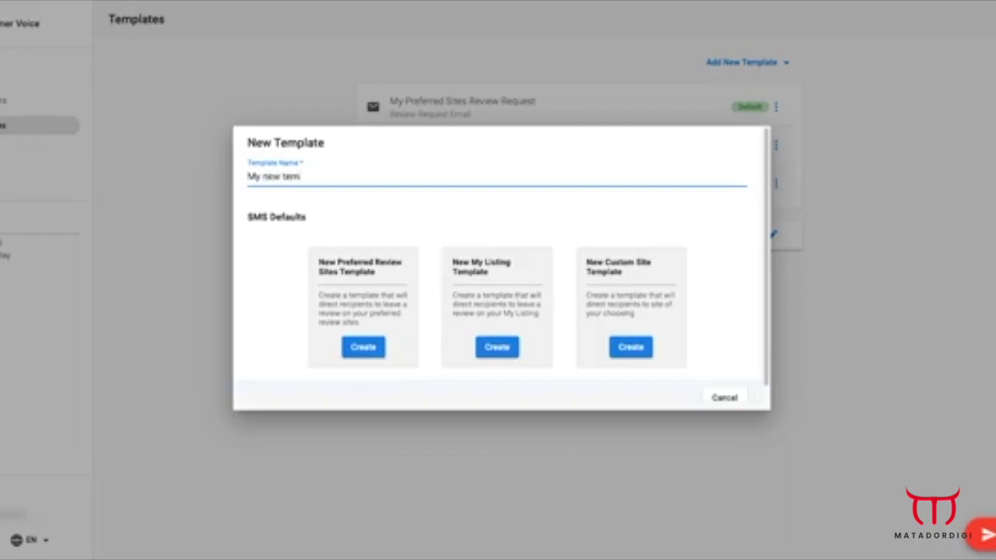
text(plate)
click(366, 348)
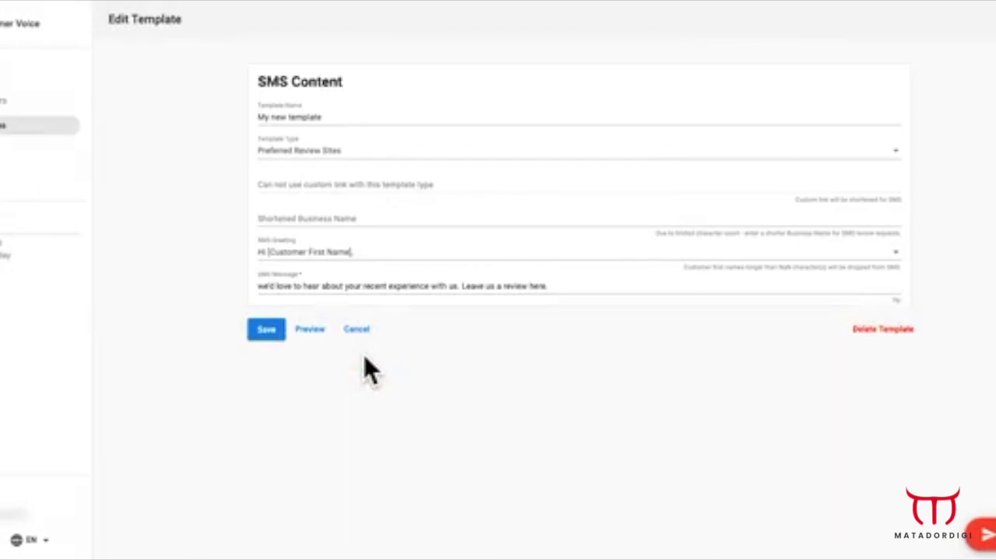
click(279, 335)
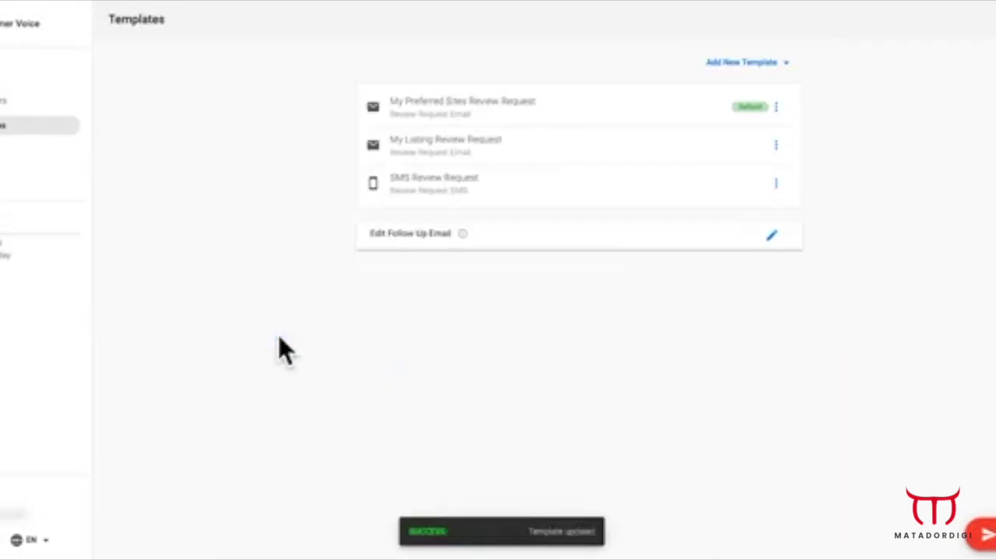
click(4, 100)
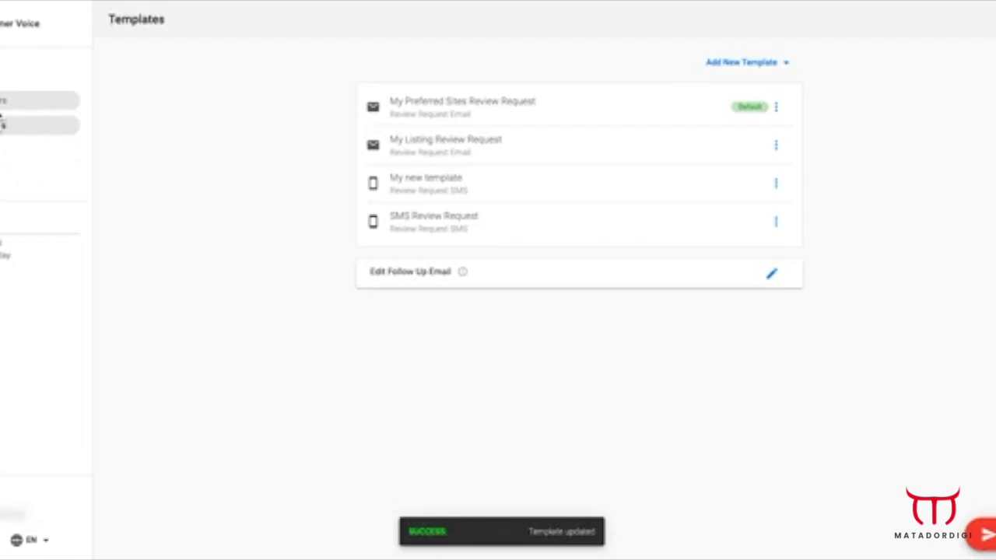
click(2, 118)
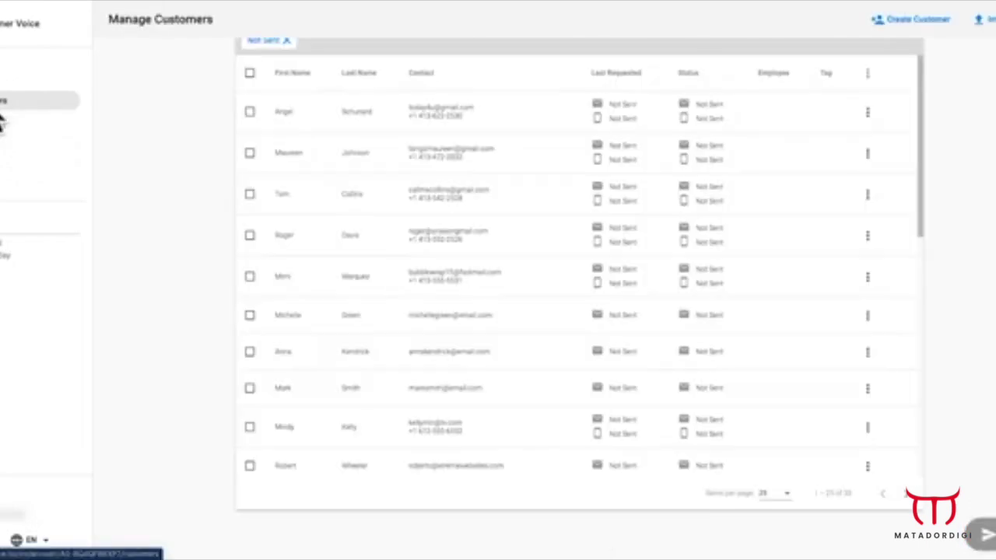
- Remove the Not Sent filter, search customers by a first name, and tick the second match
click(286, 109)
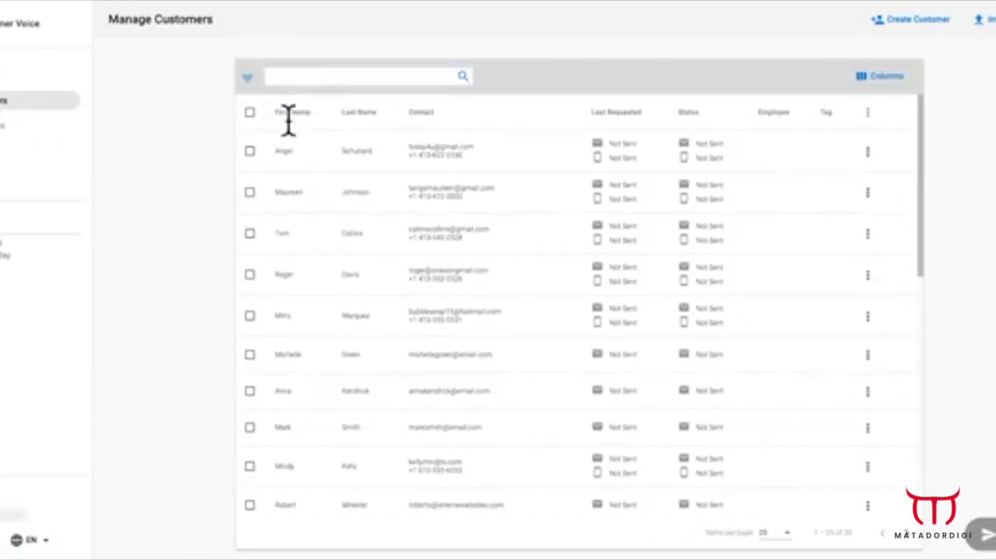
click(289, 81)
text(paige)
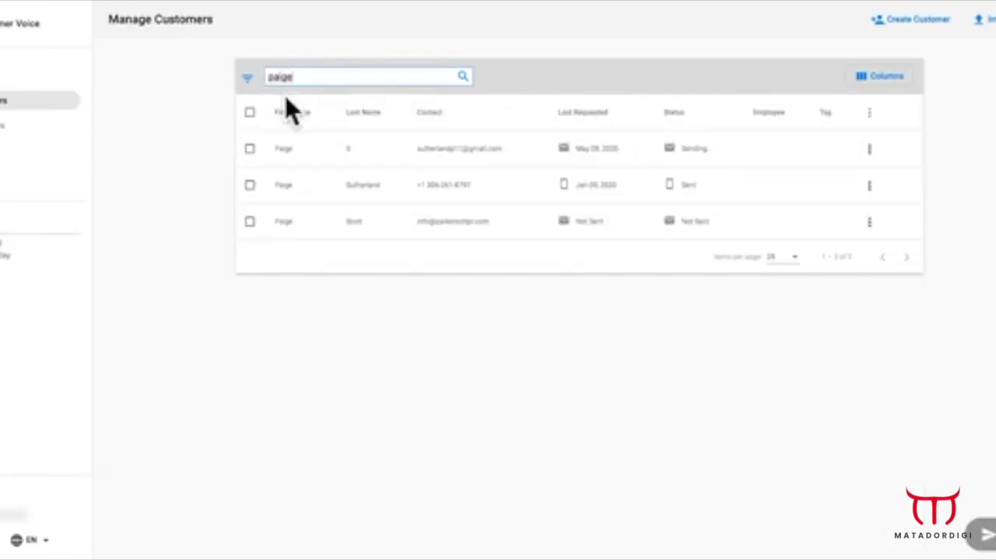
click(253, 189)
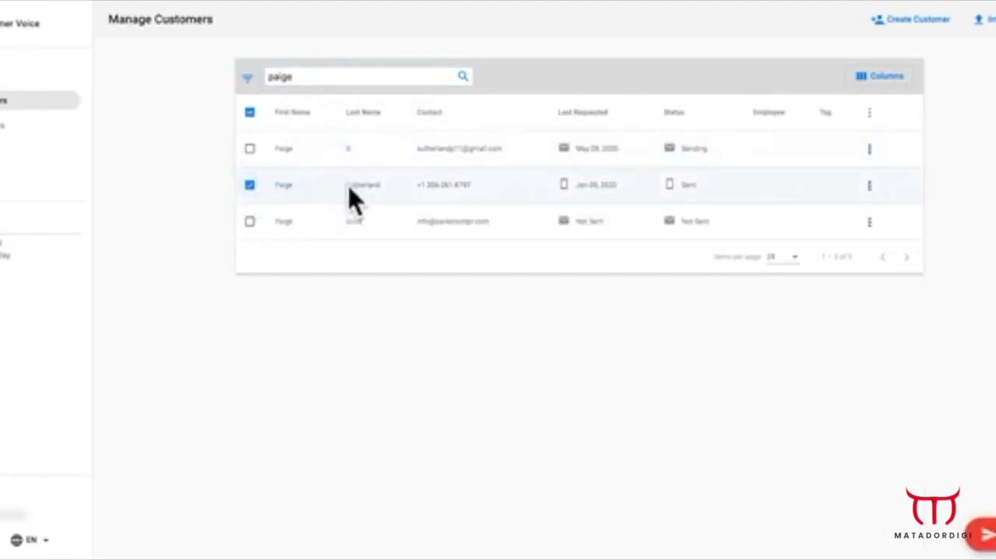
- Choose Send request from the selected customers' actions menu
click(871, 186)
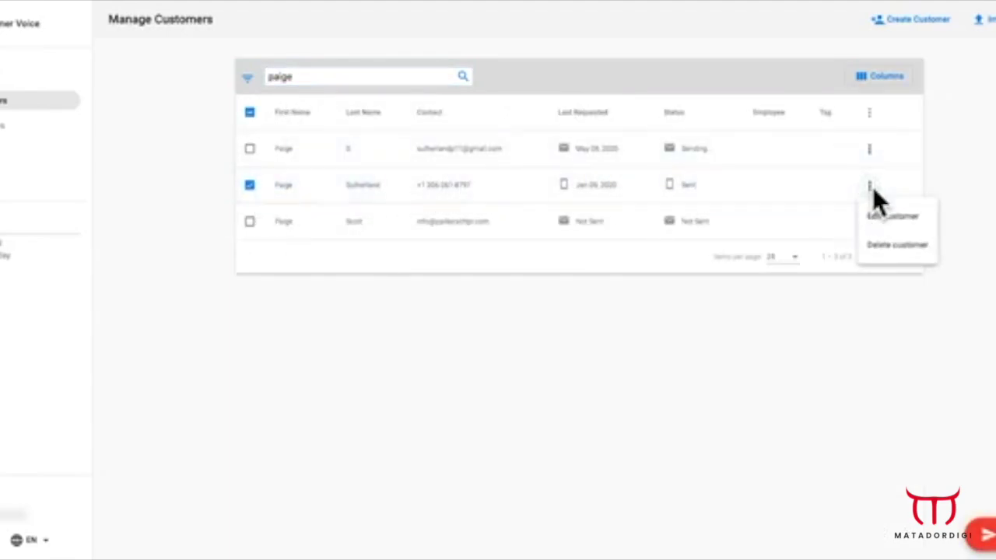
click(871, 114)
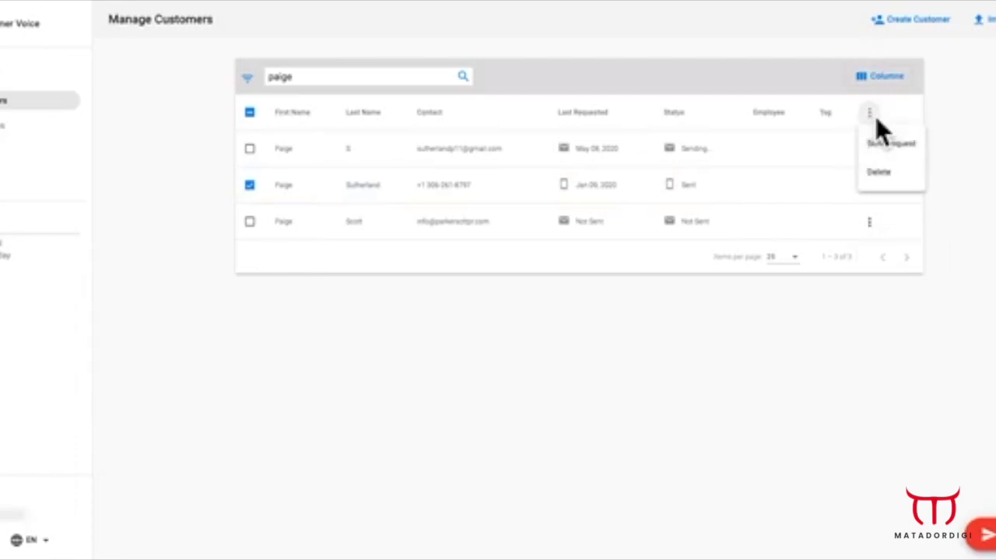
click(882, 151)
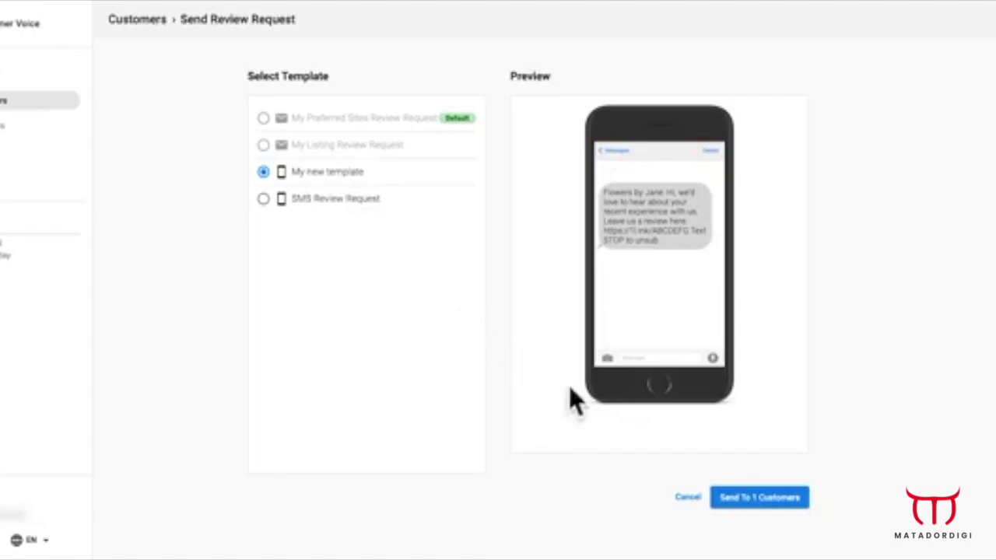
- Send the SMS review request using My new template to the one selected customer
click(766, 500)
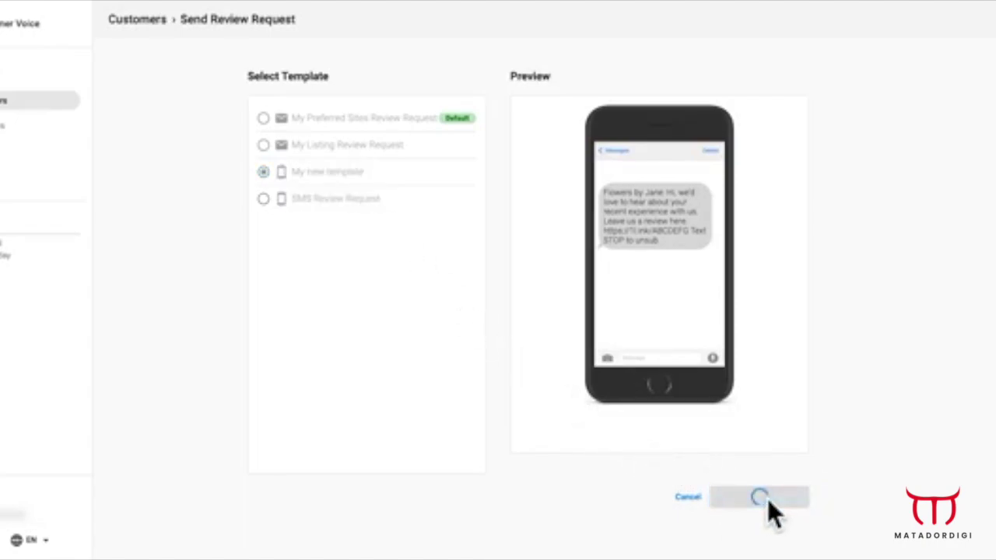